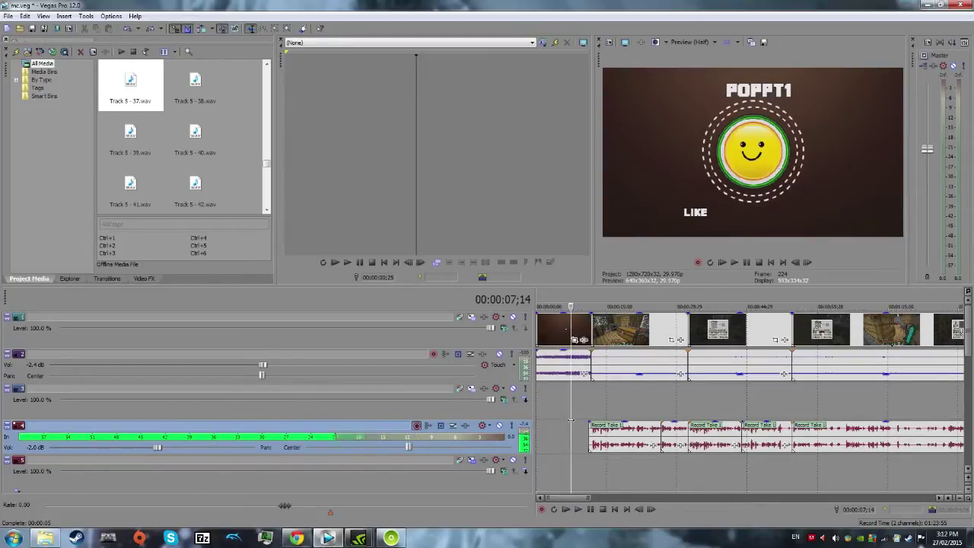
Place the cursor at 00:00:52;09 and zoom the timeline in around it.
{"action": "left_click", "coordinate": [782, 410]}
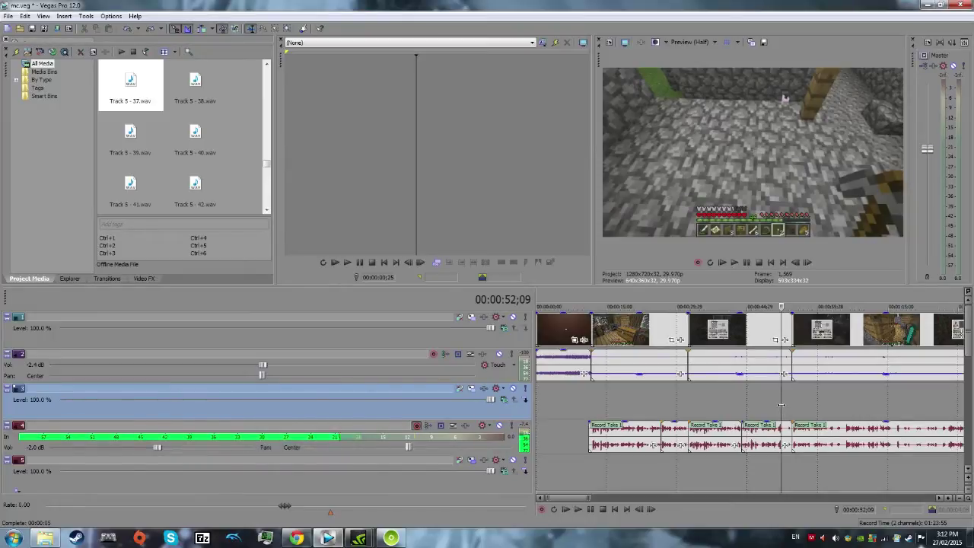
{"action": "scroll", "coordinate": [880, 389], "scroll_direction": "down", "scroll_amount": 2}
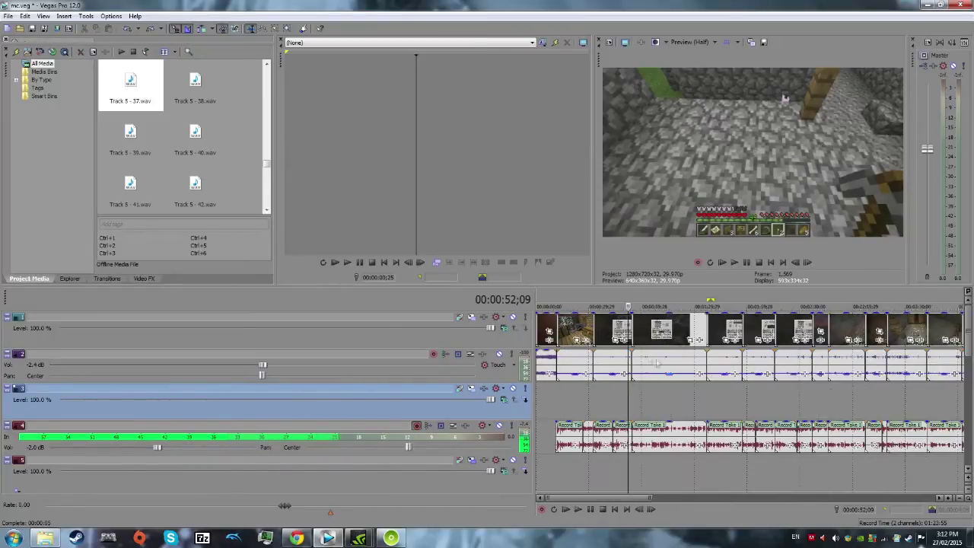
{"action": "scroll", "coordinate": [626, 404], "scroll_direction": "up", "scroll_amount": 2}
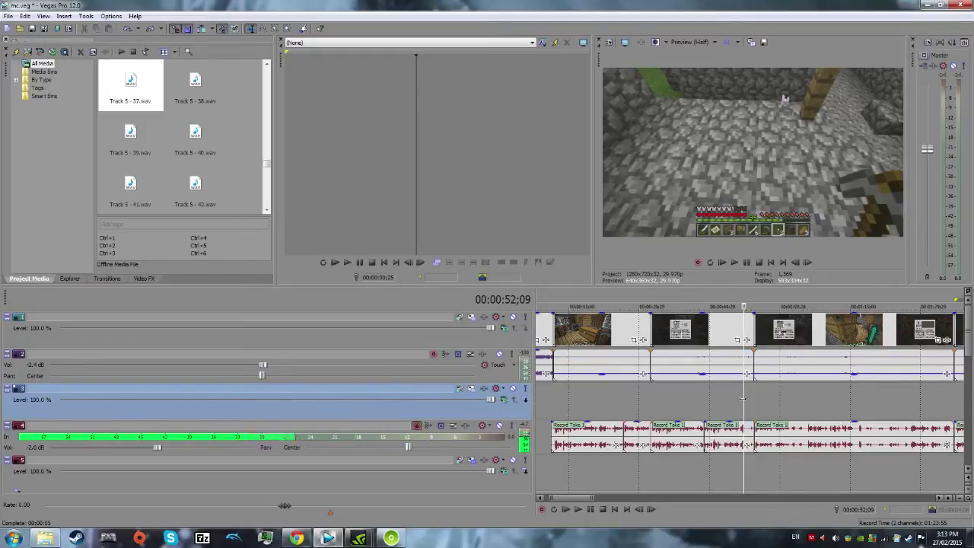
{"action": "scroll", "coordinate": [752, 432], "scroll_direction": "up", "scroll_amount": 5}
Play back the voice audio starting at 00:00:52;14.
{"action": "scroll", "coordinate": [752, 432], "scroll_direction": "up", "scroll_amount": 3}
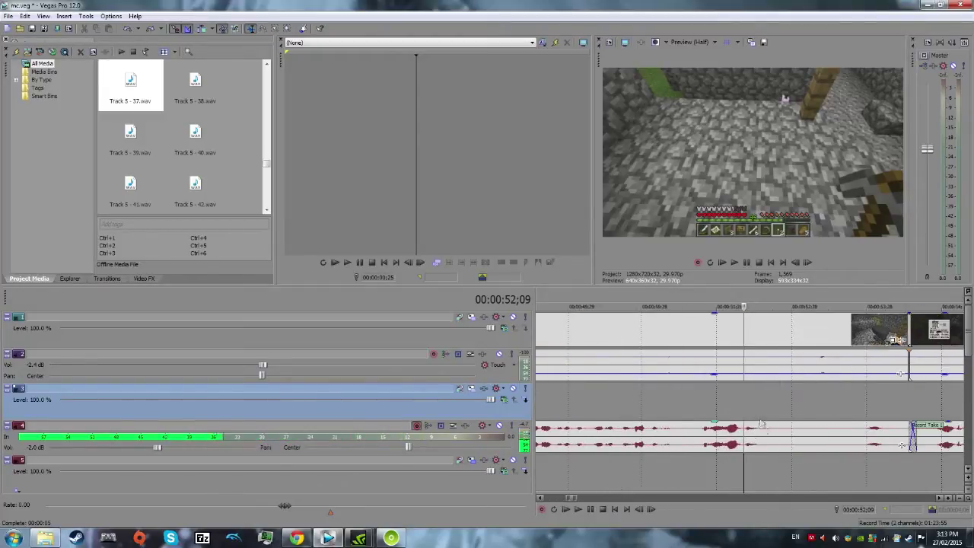
{"action": "left_click", "coordinate": [755, 406]}
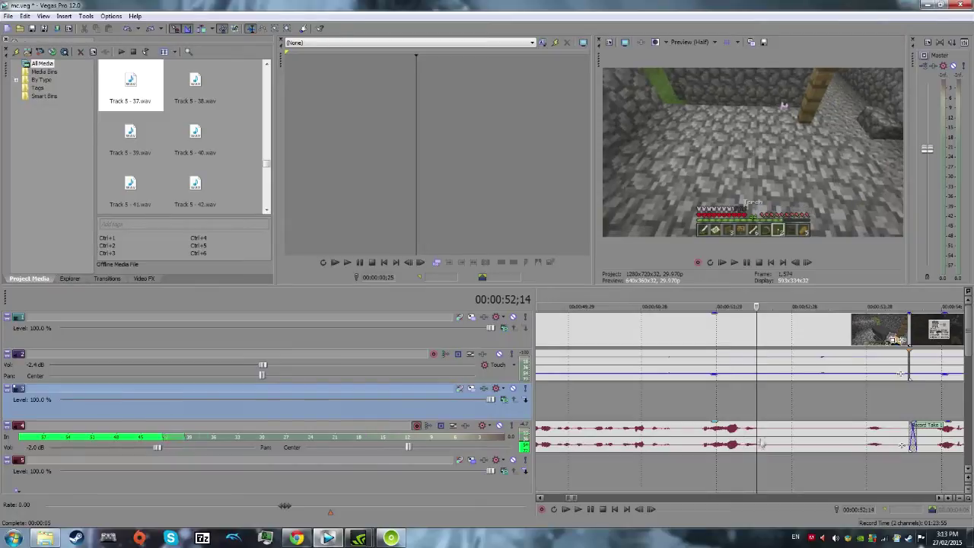
{"action": "left_click", "coordinate": [746, 262]}
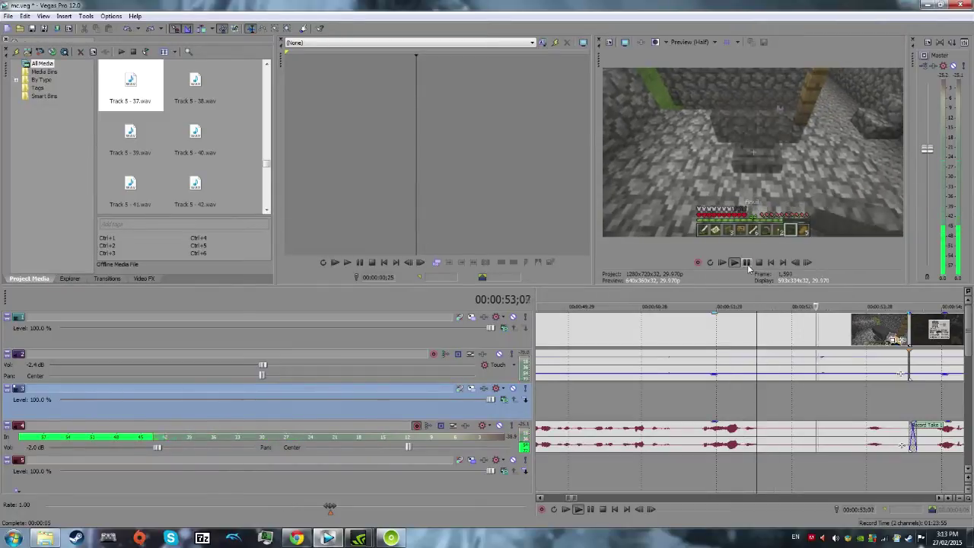
{"action": "left_click", "coordinate": [747, 262]}
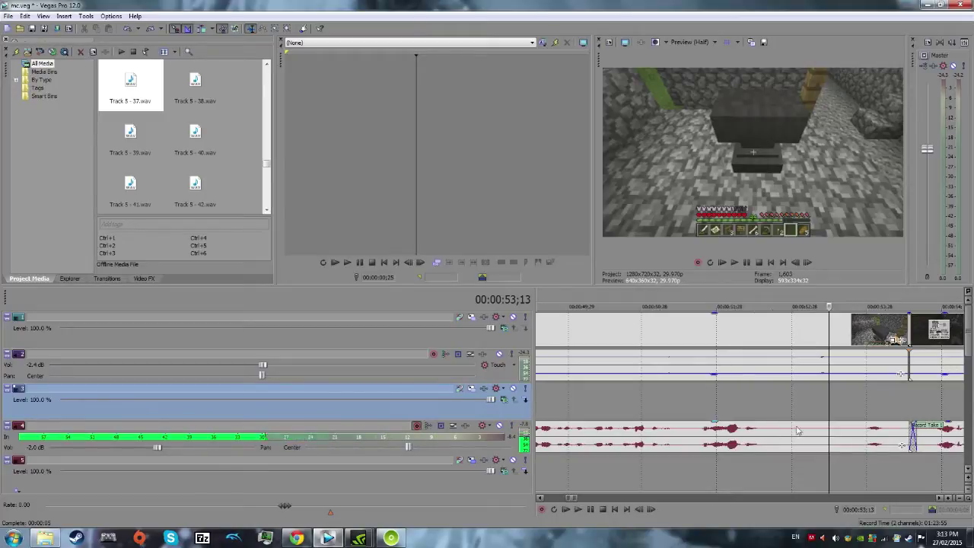
Zoom out and move the cursor past the last clip to 00:05:29;02.
{"action": "scroll", "coordinate": [784, 411], "scroll_direction": "down", "scroll_amount": 4}
{"action": "left_click", "coordinate": [736, 407]}
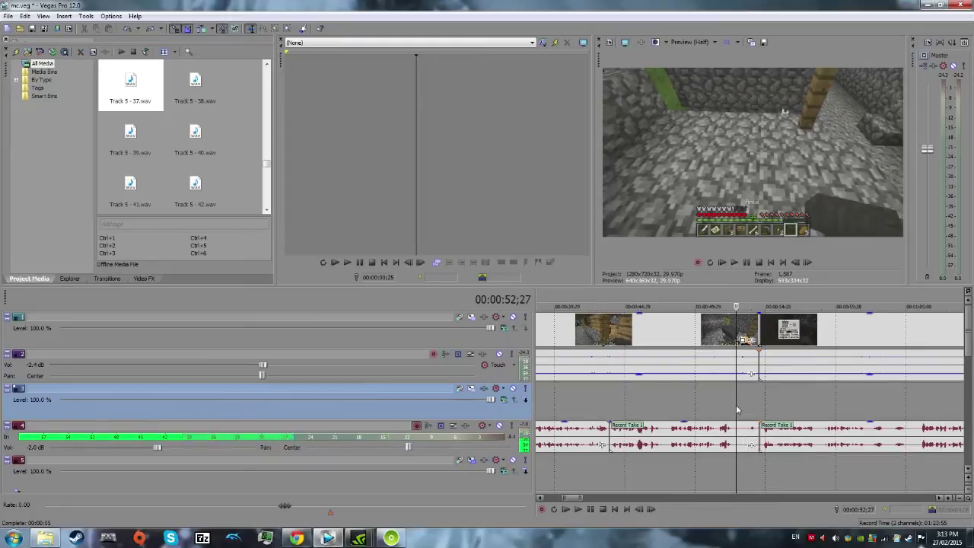
{"action": "scroll", "coordinate": [736, 409], "scroll_direction": "down", "scroll_amount": 10}
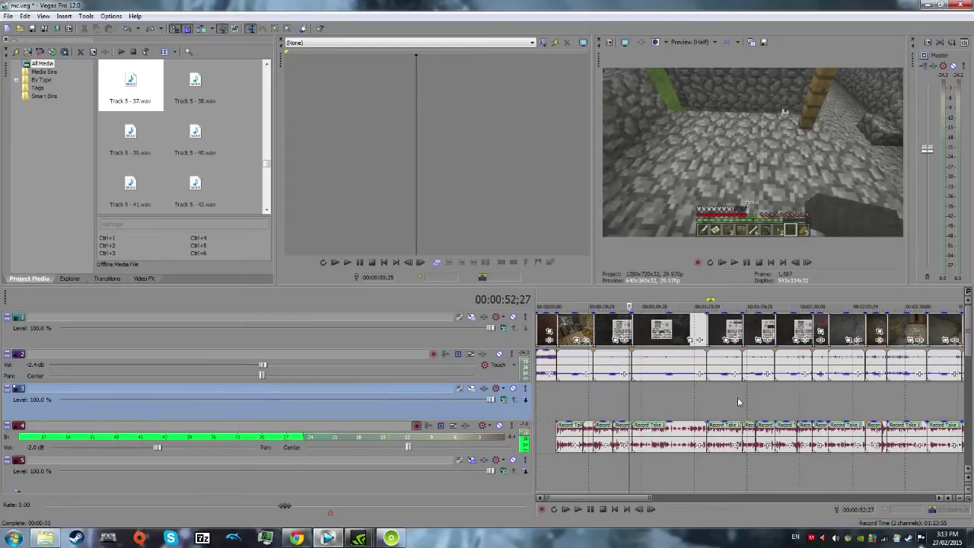
{"action": "left_click", "coordinate": [686, 394]}
Record a short new take, Track 4 - 418.wav, on track 4 and keep the file.
{"action": "scroll", "coordinate": [709, 401], "scroll_direction": "up", "scroll_amount": 6}
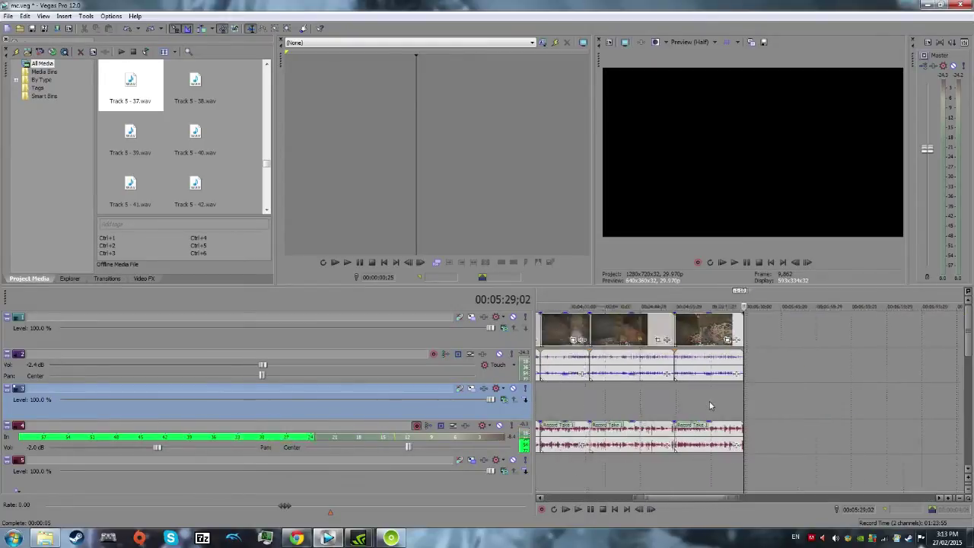
{"action": "left_click", "coordinate": [698, 262]}
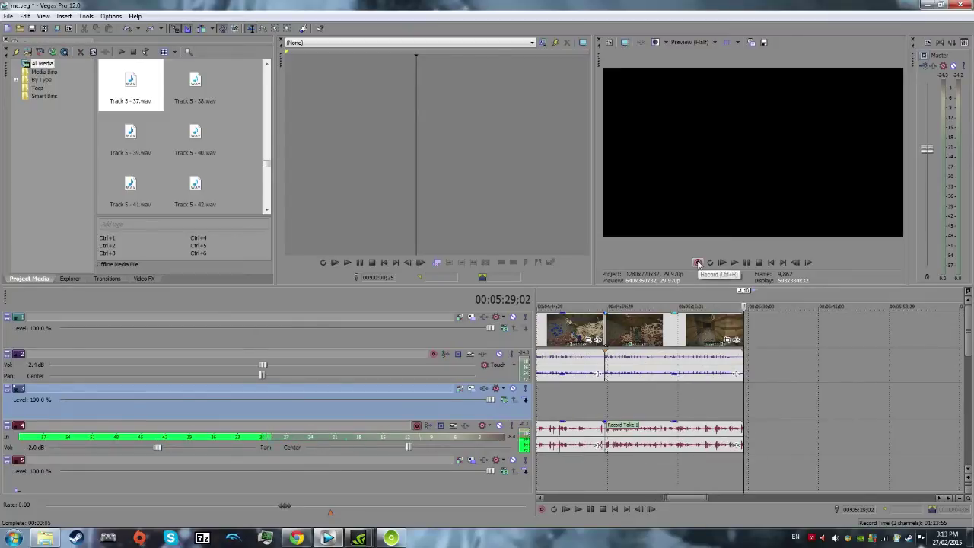
{"action": "left_click", "coordinate": [698, 262]}
{"action": "left_click", "coordinate": [698, 262]}
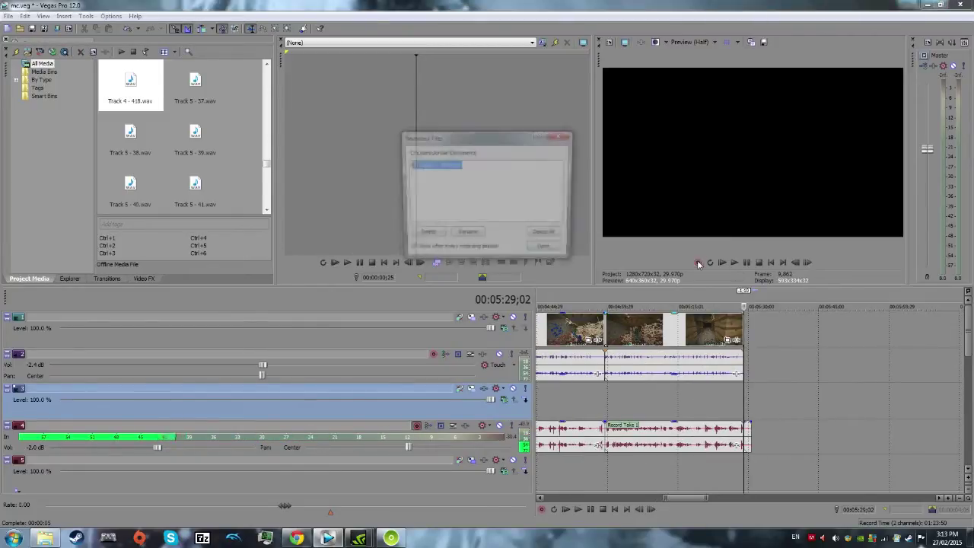
{"action": "left_click", "coordinate": [547, 252]}
Play back the new take and return the cursor to 05:28;09.
{"action": "scroll", "coordinate": [754, 326], "scroll_direction": "up", "scroll_amount": 8}
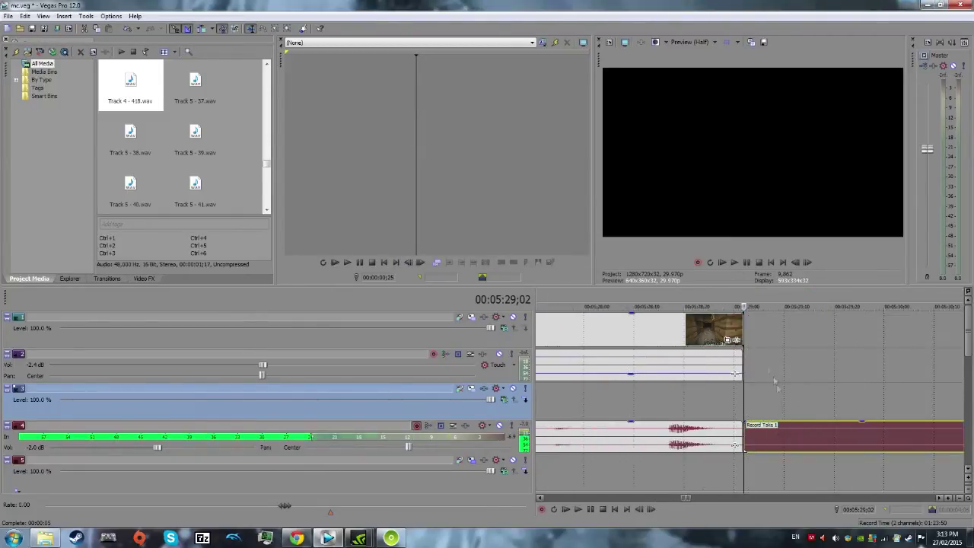
{"action": "left_click", "coordinate": [747, 263]}
{"action": "left_click", "coordinate": [747, 263]}
{"action": "scroll", "coordinate": [761, 348], "scroll_direction": "down", "scroll_amount": 4}
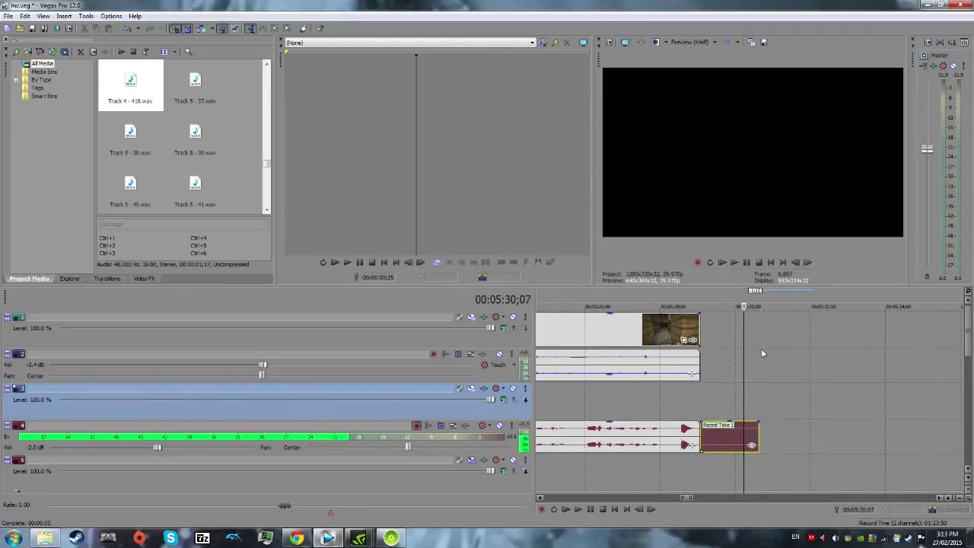
{"action": "left_click", "coordinate": [680, 415]}
{"action": "scroll", "coordinate": [654, 403], "scroll_direction": "down", "scroll_amount": 4}
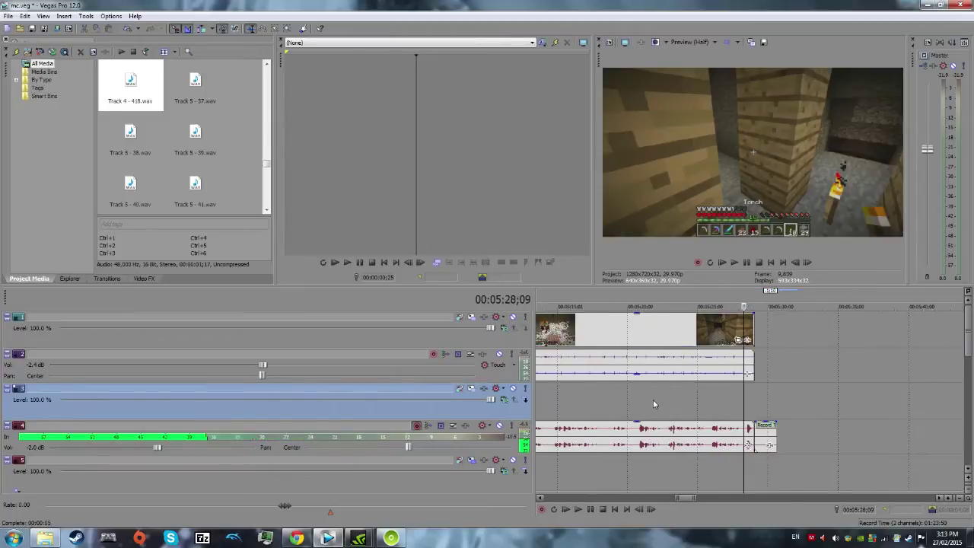
{"action": "scroll", "coordinate": [630, 397], "scroll_direction": "down", "scroll_amount": 4}
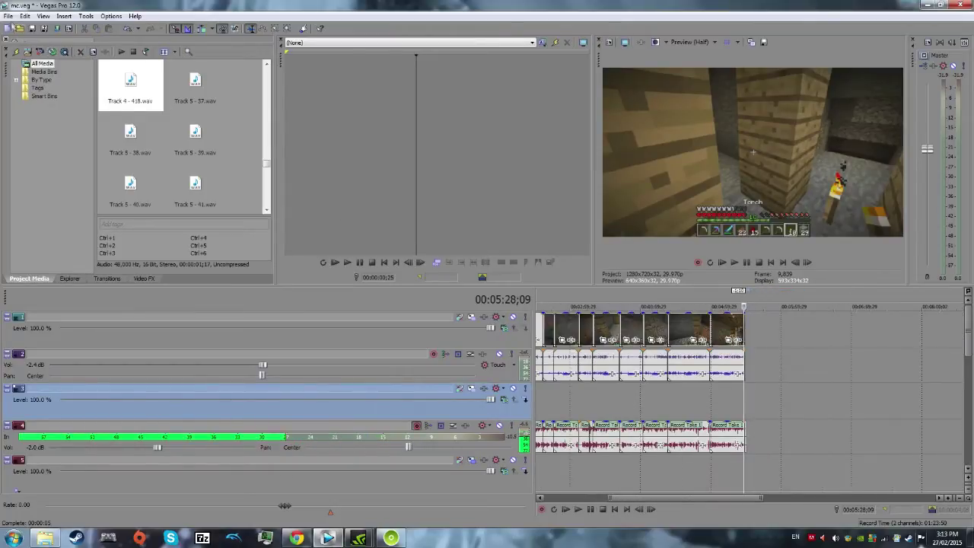
{"action": "left_click", "coordinate": [26, 16]}
Render the project as MP3 Audio to mc.mp3 in F:\vids, overwriting the existing file.
{"action": "mouse_move", "coordinate": [7, 16]}
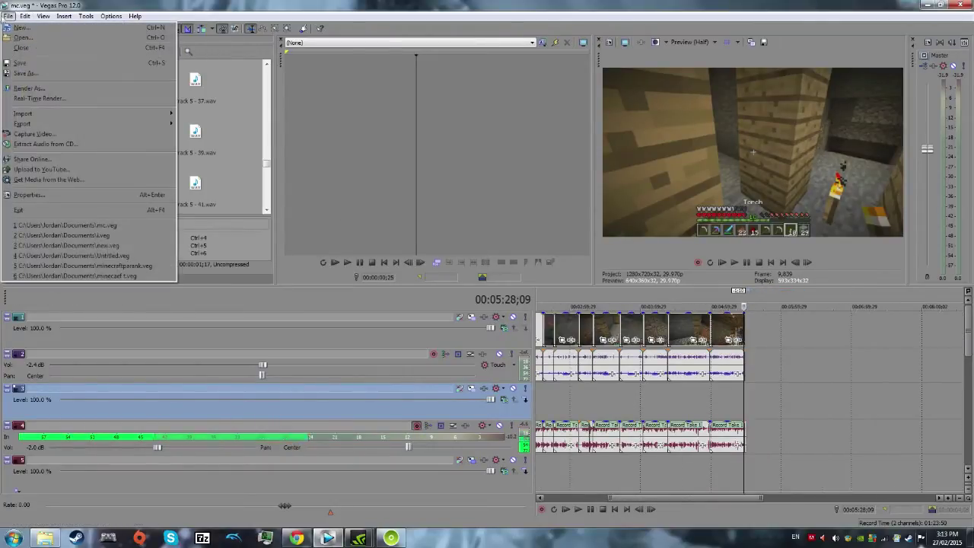
{"action": "left_click", "coordinate": [23, 89]}
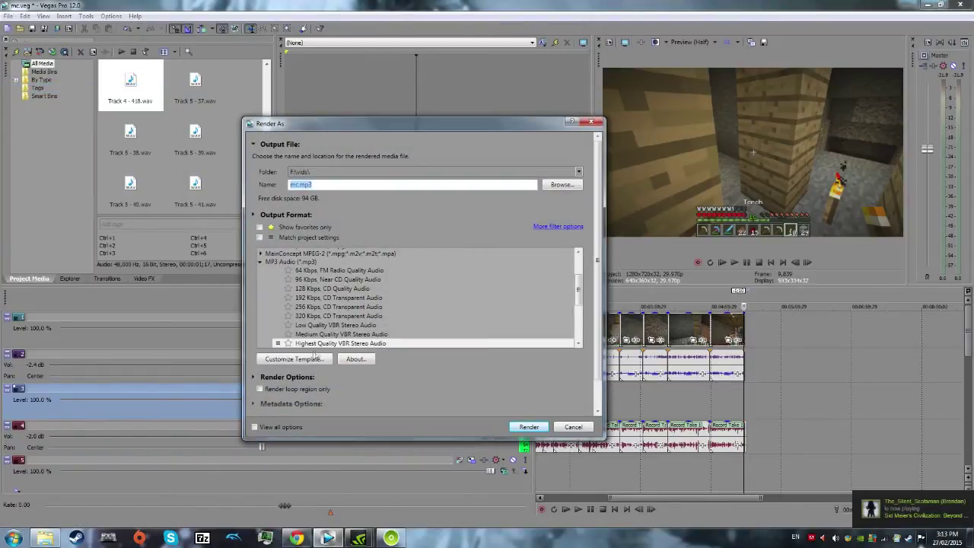
{"action": "left_click", "coordinate": [528, 427]}
{"action": "key", "text": "Return"}
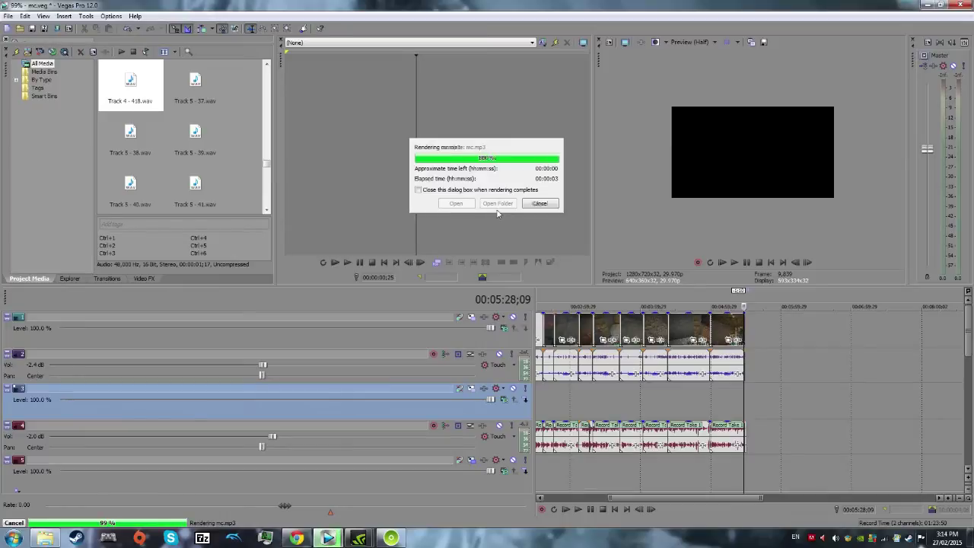
Open the rendered mc.mp3 from the vids folder in Audacity using Open with.
{"action": "left_click", "coordinate": [498, 204]}
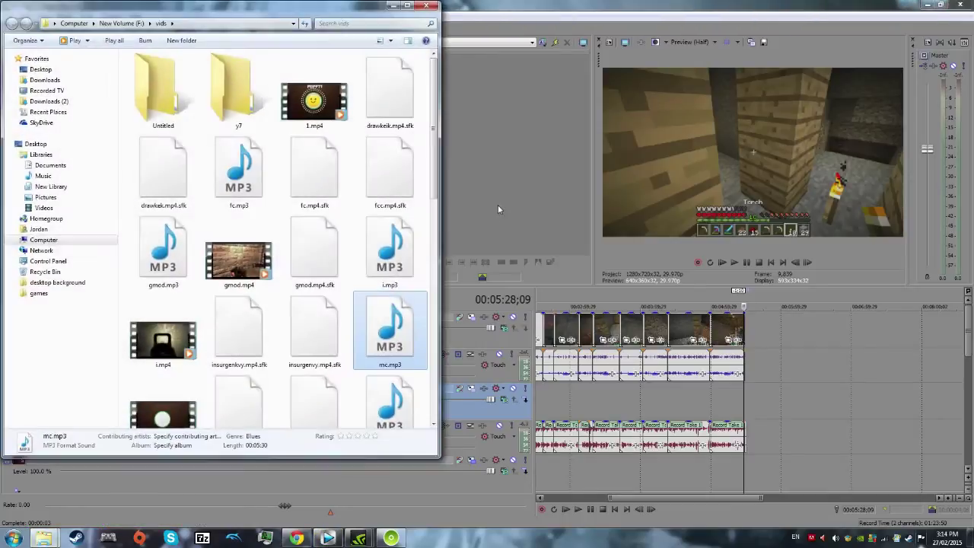
{"action": "right_click", "coordinate": [390, 331]}
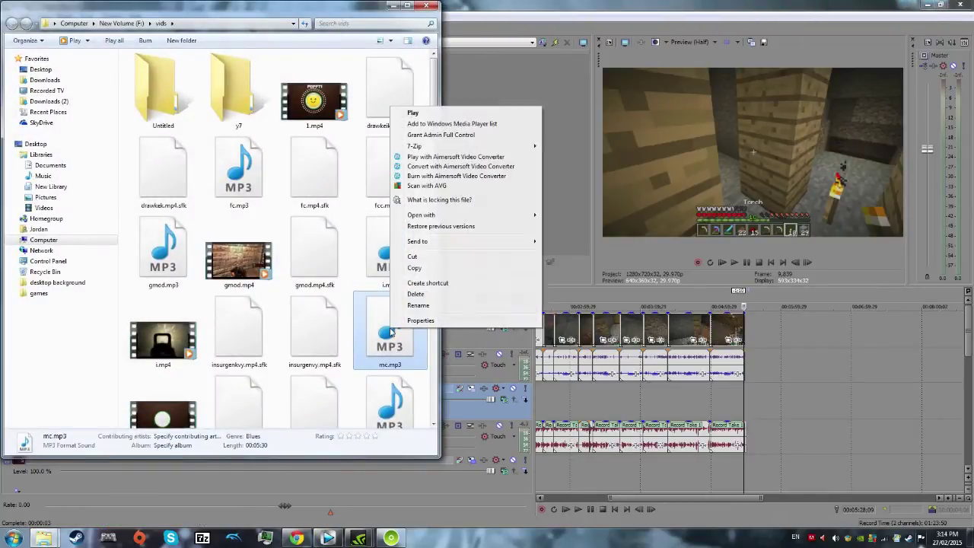
{"action": "mouse_move", "coordinate": [431, 219]}
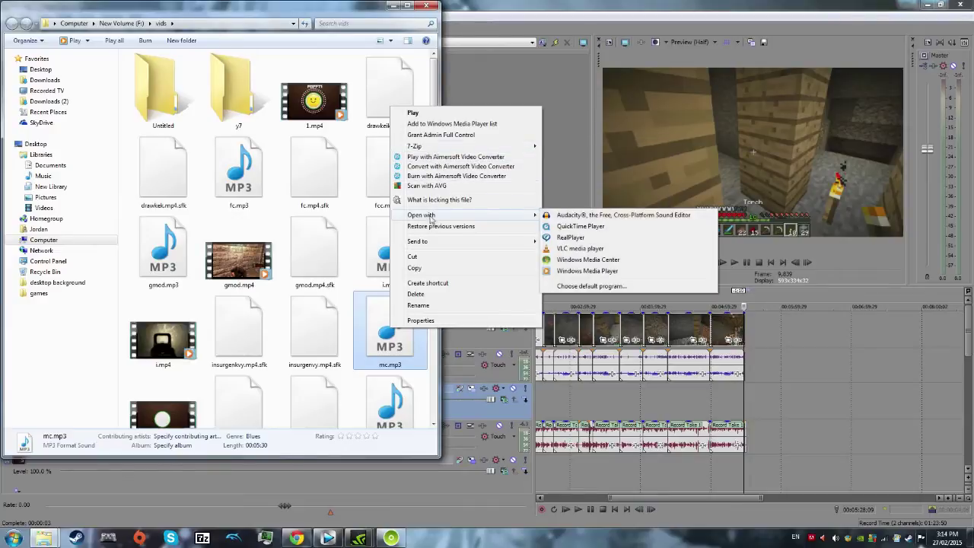
{"action": "left_click", "coordinate": [571, 218]}
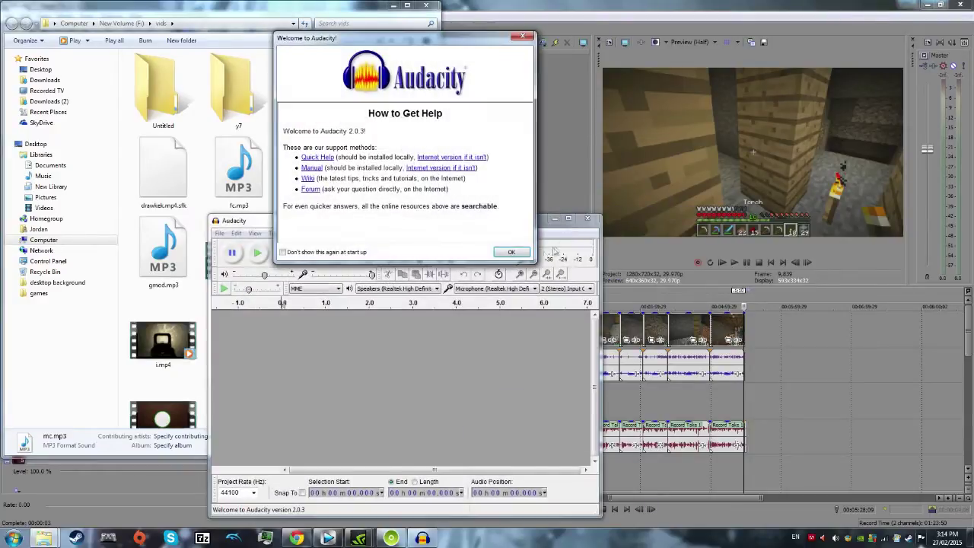
Dismiss the welcome window and zoom into the end of the mc track.
{"action": "left_click", "coordinate": [511, 253]}
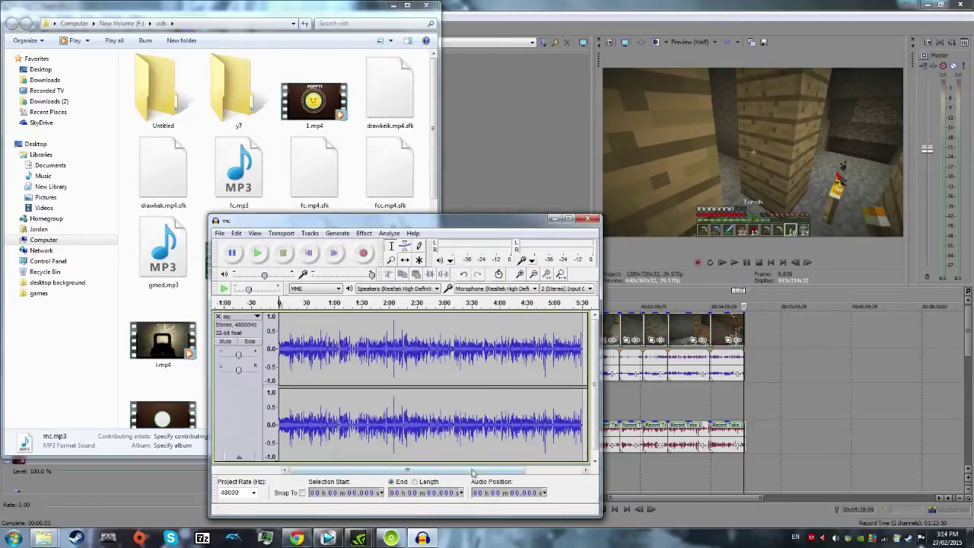
{"action": "left_click_drag", "start_coordinate": [488, 470], "coordinate": [543, 468]}
{"action": "left_click", "coordinate": [510, 351]}
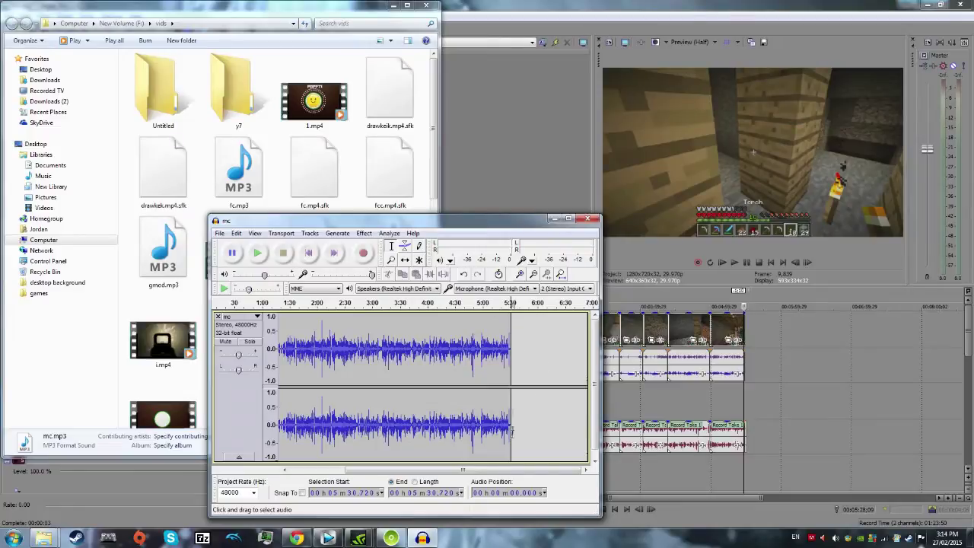
{"action": "key", "text": "ctrl+1"}
{"action": "key", "text": "ctrl+1"}
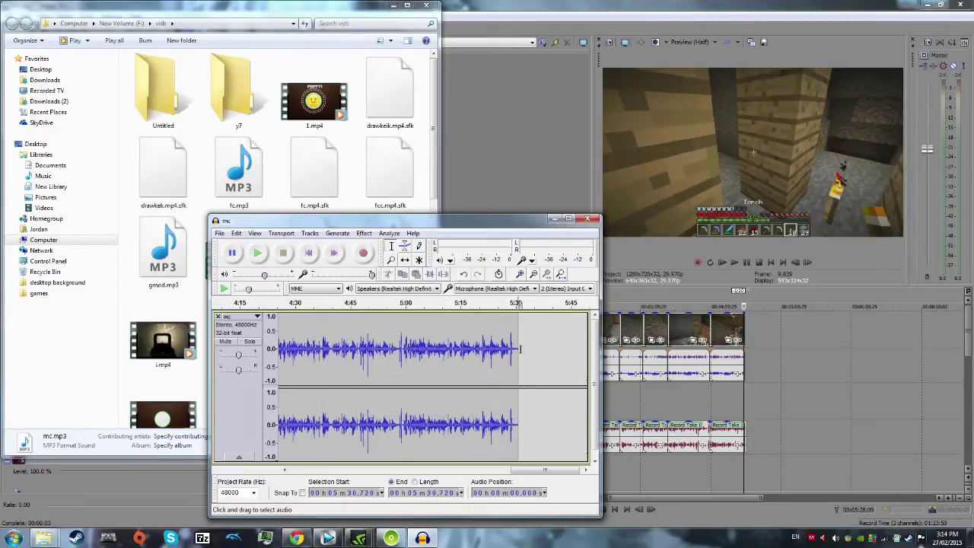
{"action": "scroll", "coordinate": [515, 353], "scroll_direction": "up", "scroll_amount": 5, "text": "ctrl"}
Play the last second and select the quiet noise stretch from about 5:29.18 to 5:30.68.
{"action": "left_click", "coordinate": [411, 353]}
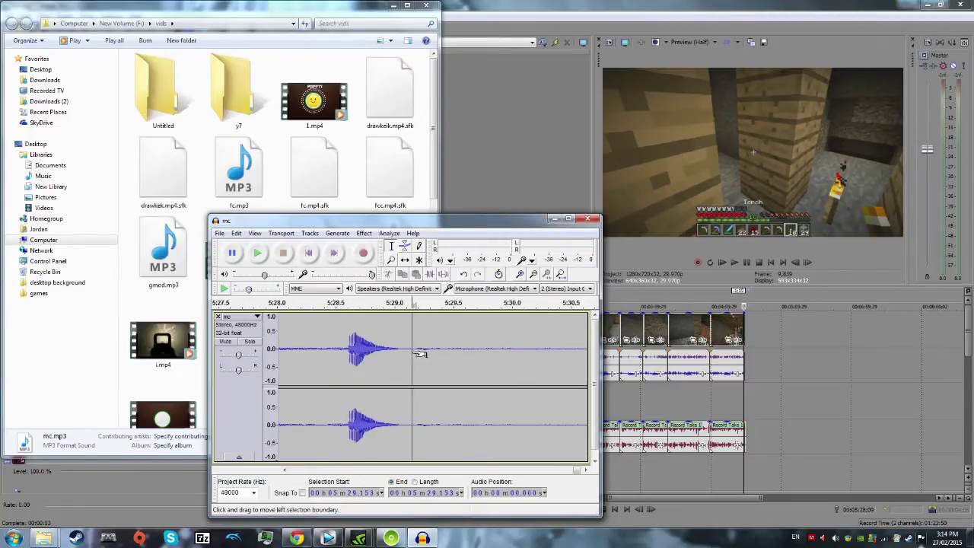
{"action": "left_click", "coordinate": [259, 254]}
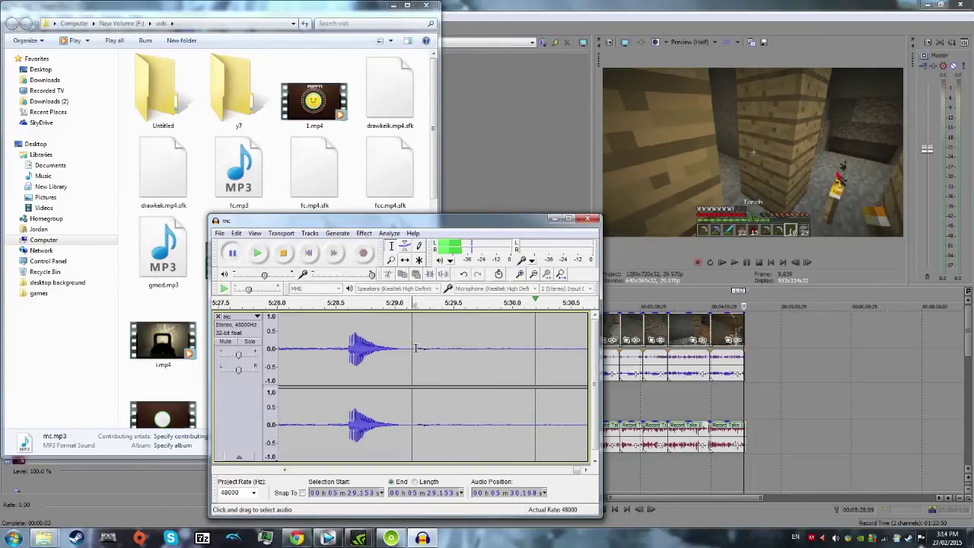
{"action": "left_click_drag", "start_coordinate": [415, 348], "coordinate": [515, 351]}
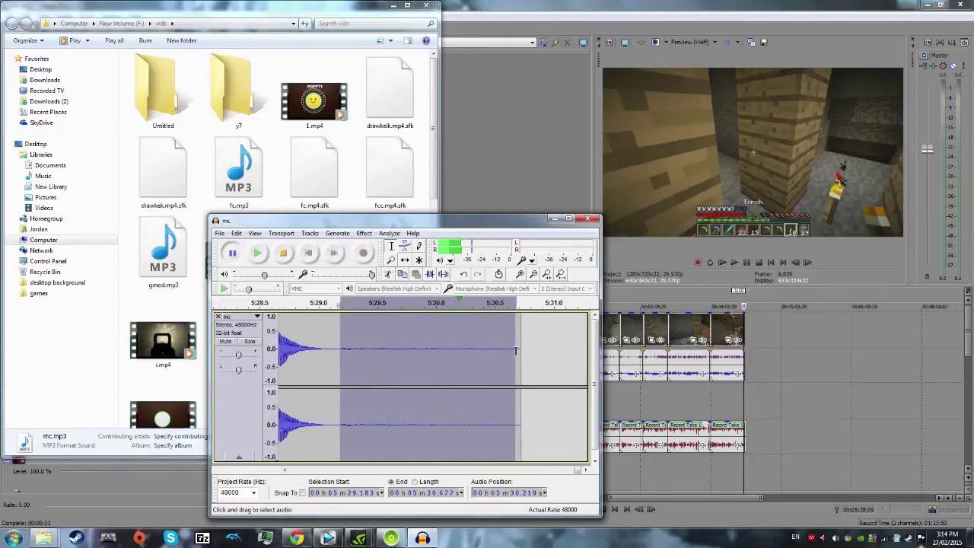
{"action": "left_click", "coordinate": [364, 233]}
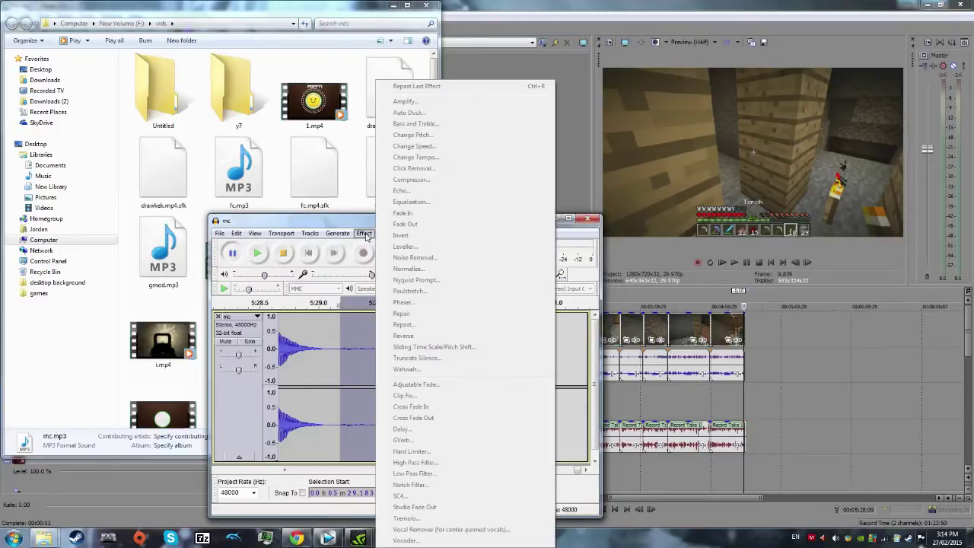
Stop playback and capture a Noise Removal profile from the selected 5:29.183–5:30.681 stretch.
{"action": "left_click", "coordinate": [365, 233]}
{"action": "left_click", "coordinate": [283, 253]}
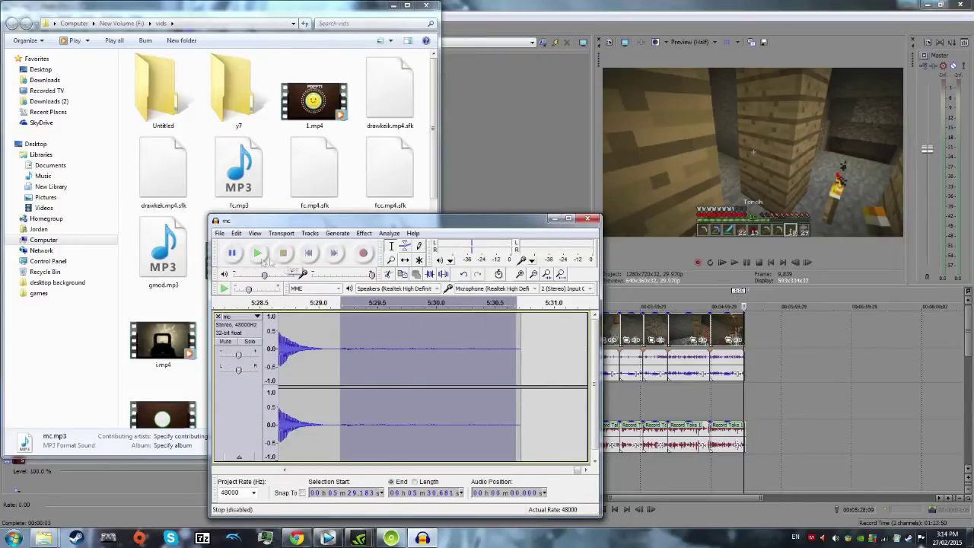
{"action": "left_click", "coordinate": [364, 233]}
{"action": "left_click", "coordinate": [407, 268]}
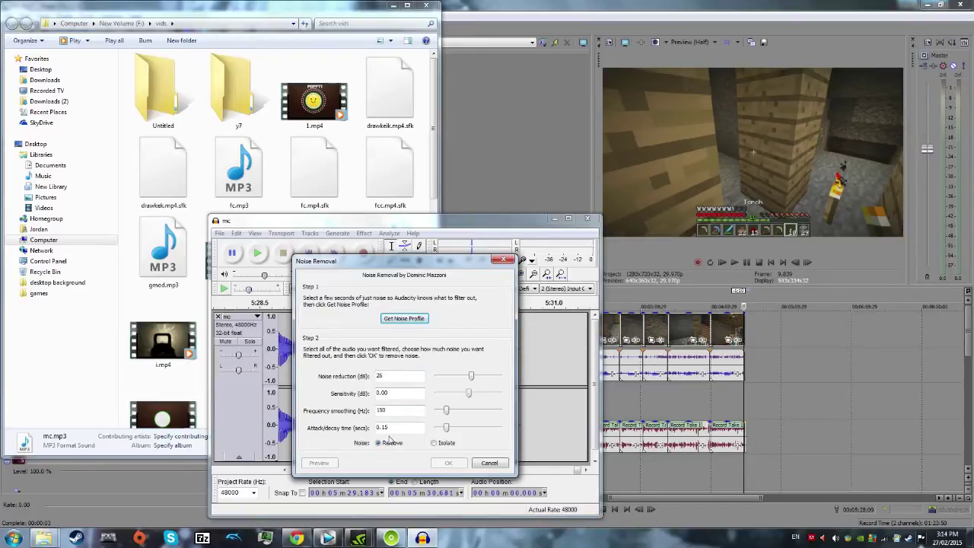
{"action": "left_click", "coordinate": [404, 319]}
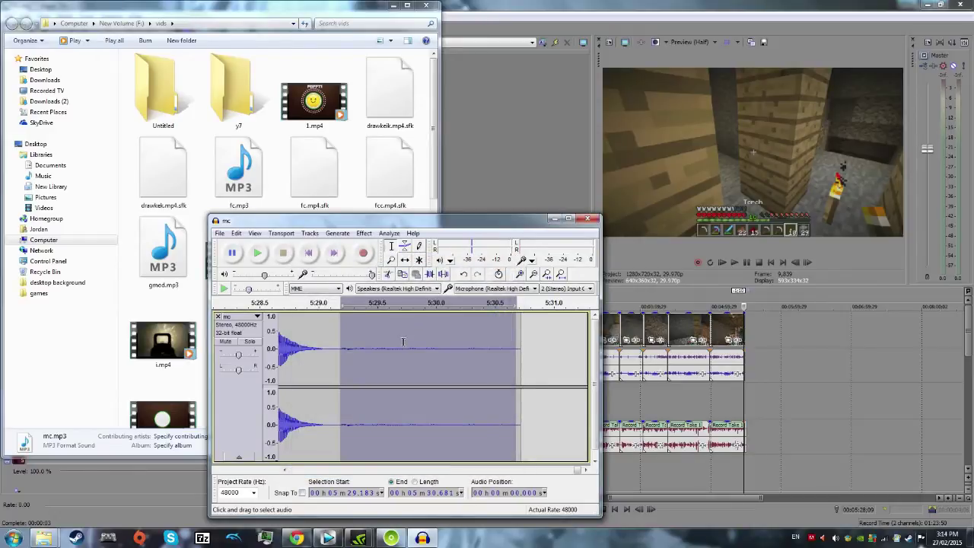
Select the whole mc track and apply Noise Removal to it.
{"action": "key", "text": "ctrl+a"}
{"action": "scroll", "coordinate": [405, 355], "scroll_direction": "down", "scroll_amount": 1}
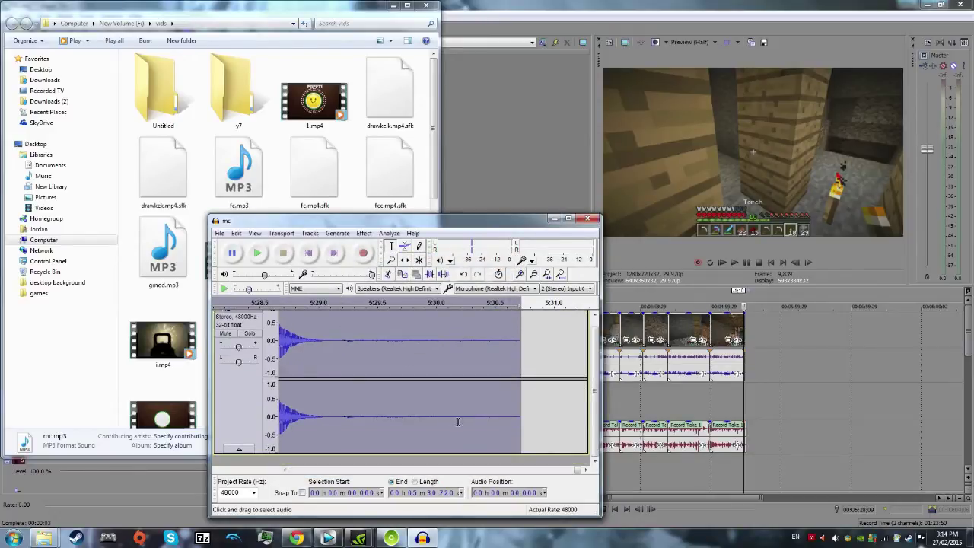
{"action": "scroll", "coordinate": [406, 395], "scroll_direction": "down", "scroll_amount": 8}
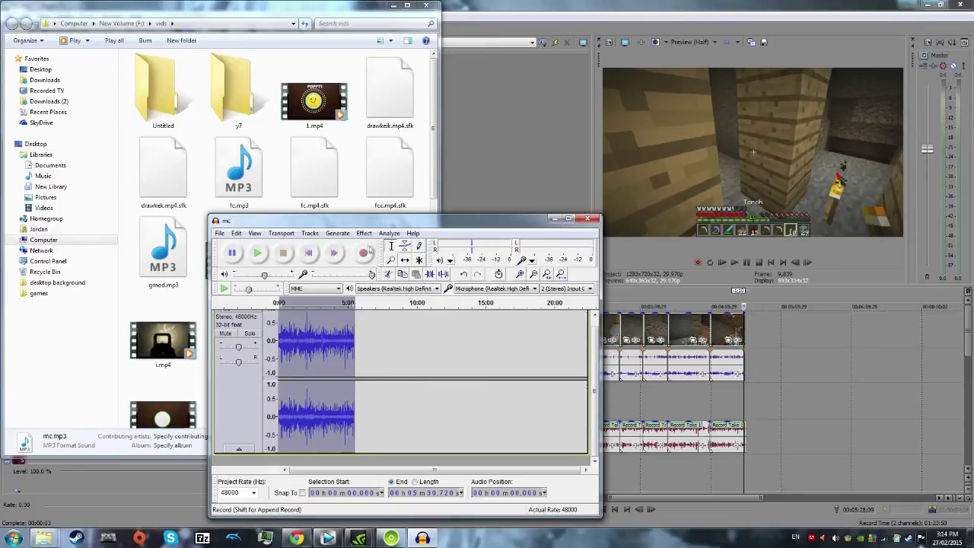
{"action": "left_click", "coordinate": [364, 234]}
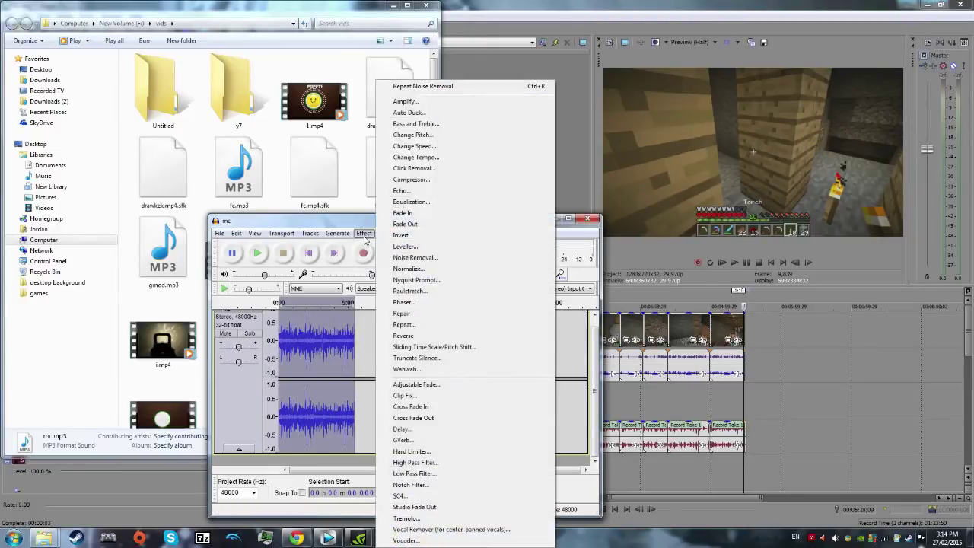
{"action": "left_click", "coordinate": [415, 257]}
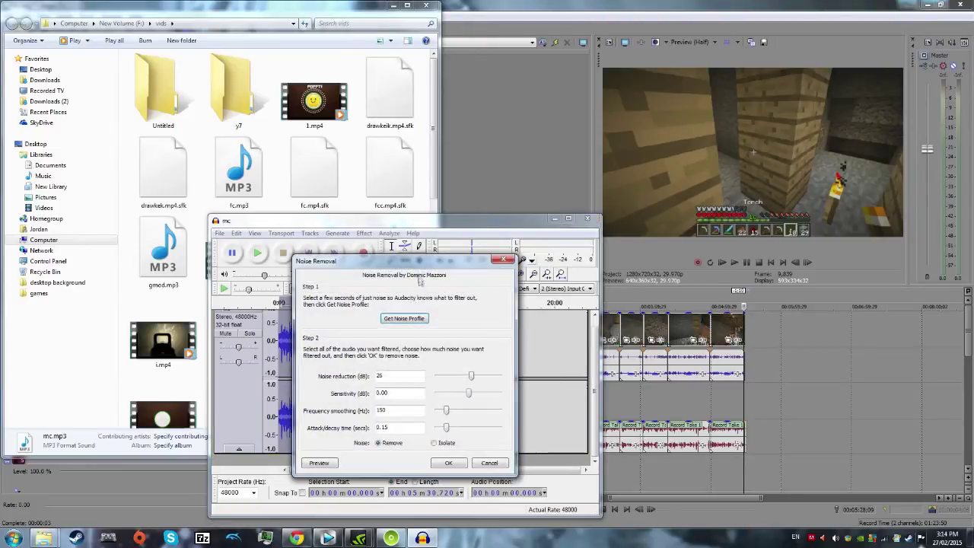
{"action": "left_click", "coordinate": [448, 465]}
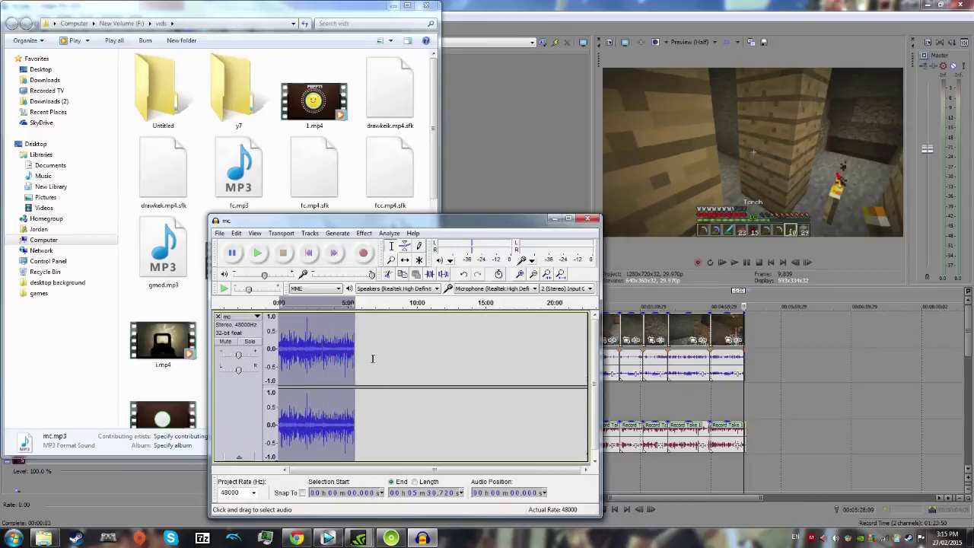
Zoom into the track ending near 5:29 and play it to confirm the noise is gone.
{"action": "left_click", "coordinate": [355, 347]}
{"action": "key", "text": "ctrl+1"}
{"action": "key", "text": "ctrl+1"}
{"action": "key", "text": "ctrl+1"}
{"action": "key", "text": "ctrl+1"}
{"action": "key", "text": "ctrl+1"}
{"action": "key", "text": "ctrl+1"}
{"action": "key", "text": "ctrl+1"}
{"action": "key", "text": "ctrl+1"}
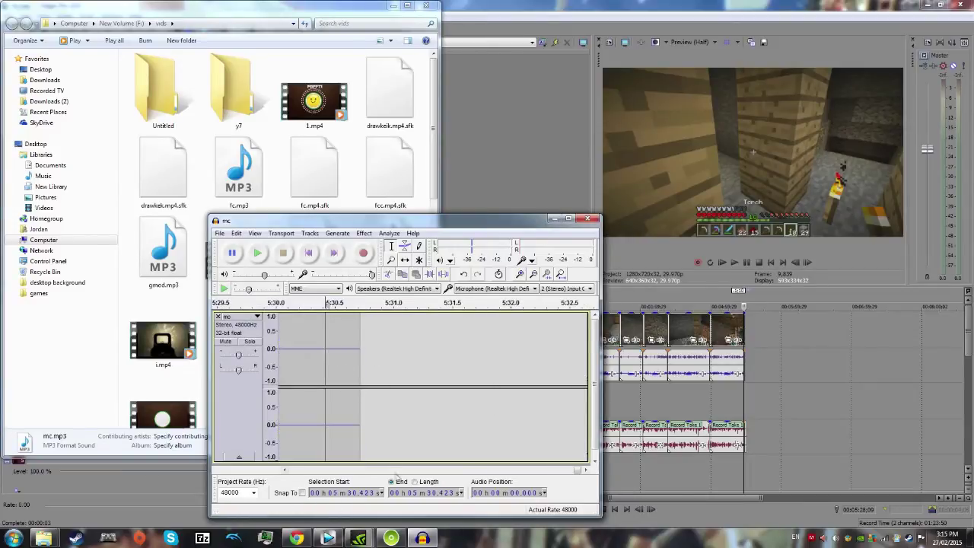
{"action": "left_click", "coordinate": [577, 470]}
{"action": "left_click", "coordinate": [366, 347]}
{"action": "key", "text": "ctrl+1"}
{"action": "key", "text": "ctrl+1"}
{"action": "key", "text": "ctrl+1"}
{"action": "key", "text": "ctrl+1"}
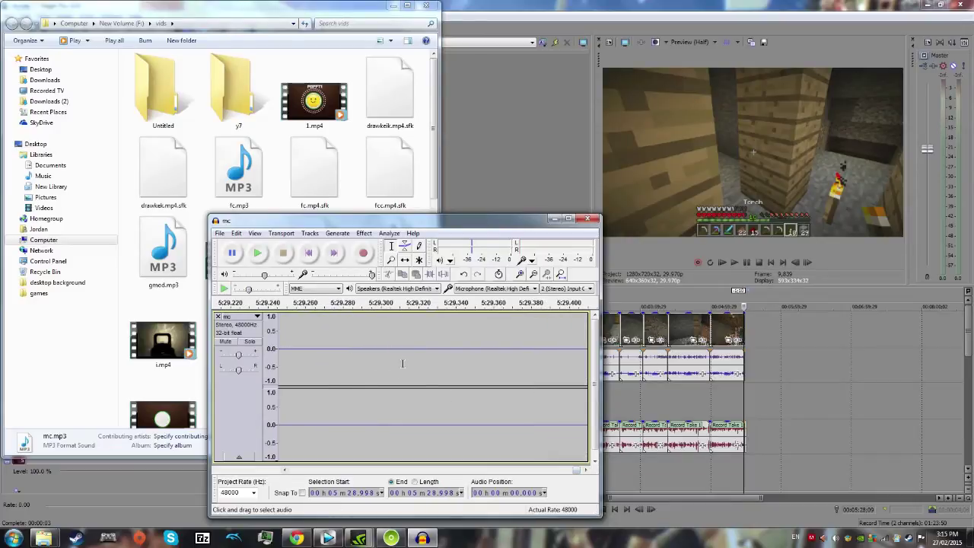
{"action": "left_click", "coordinate": [257, 255]}
{"action": "key", "text": "space"}
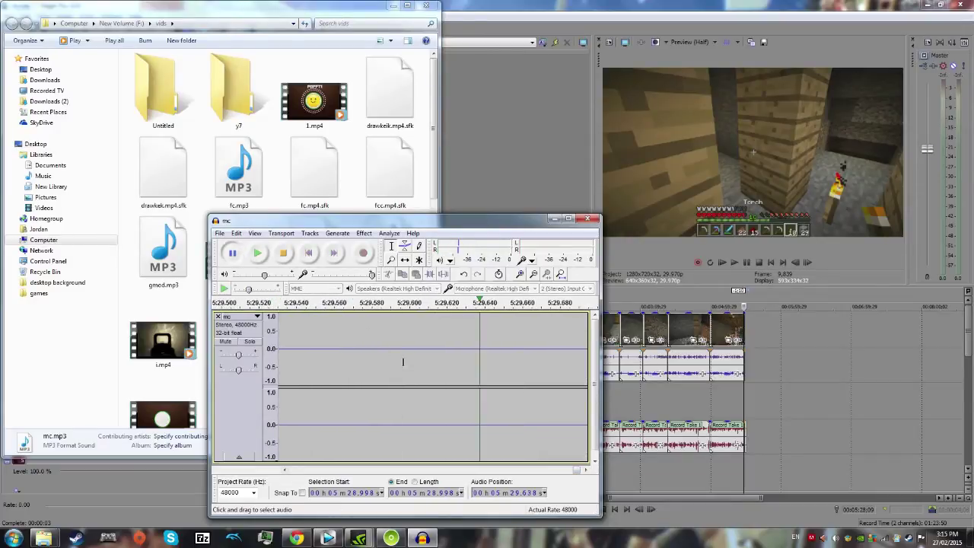
{"action": "key", "text": "ctrl+3"}
{"action": "key", "text": "ctrl+3"}
{"action": "key", "text": "ctrl+3"}
{"action": "key", "text": "ctrl+3"}
{"action": "key", "text": "ctrl+3"}
{"action": "key", "text": "ctrl+3"}
{"action": "key", "text": "ctrl+3"}
{"action": "key", "text": "ctrl+3"}
{"action": "key", "text": "ctrl+3"}
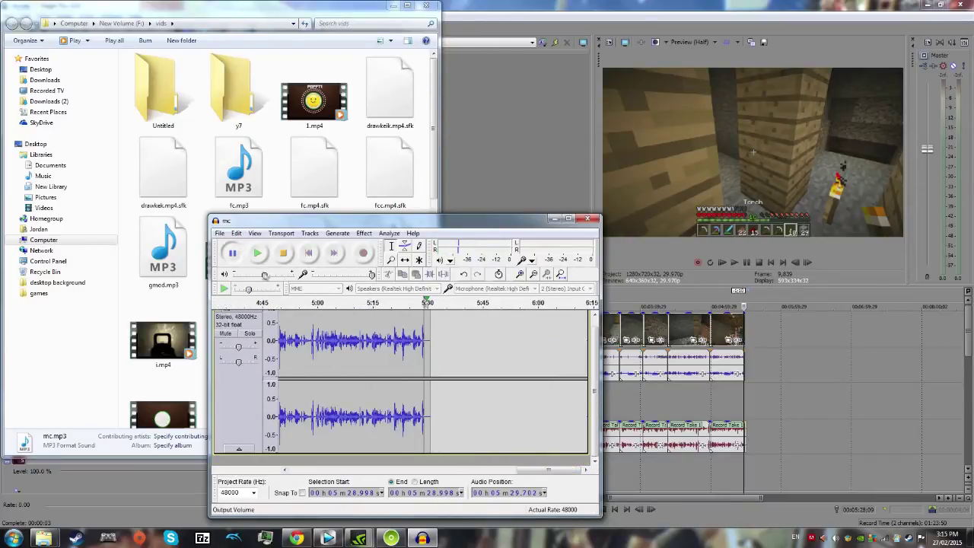
{"action": "left_click", "coordinate": [258, 260]}
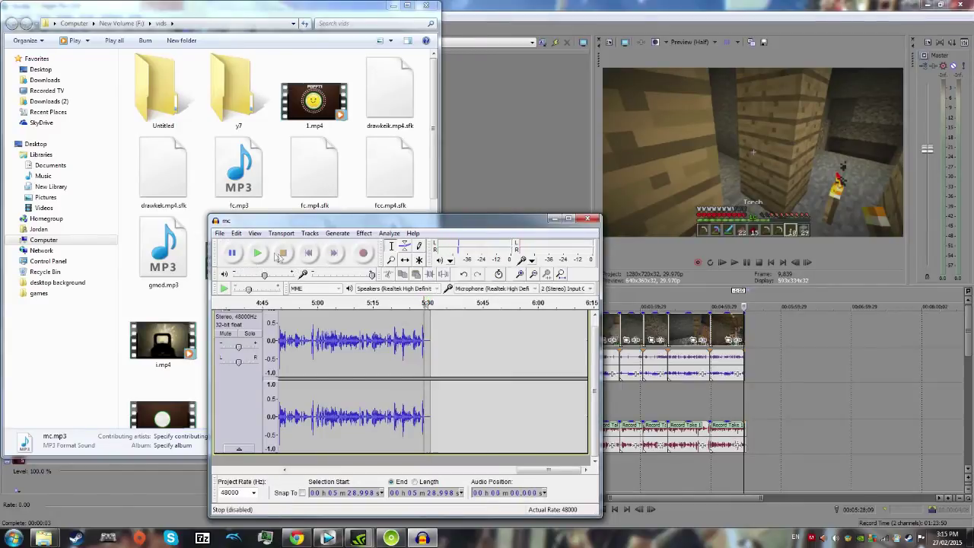
Export the cleaned audio to the Desktop as mc.wav in WAV signed 16-bit PCM format.
{"action": "left_click", "coordinate": [220, 233]}
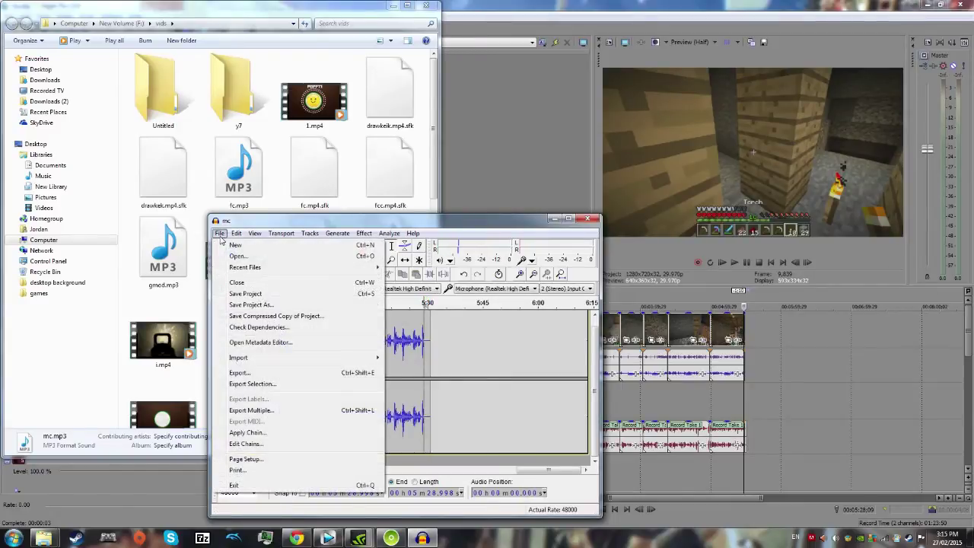
{"action": "left_click", "coordinate": [289, 373]}
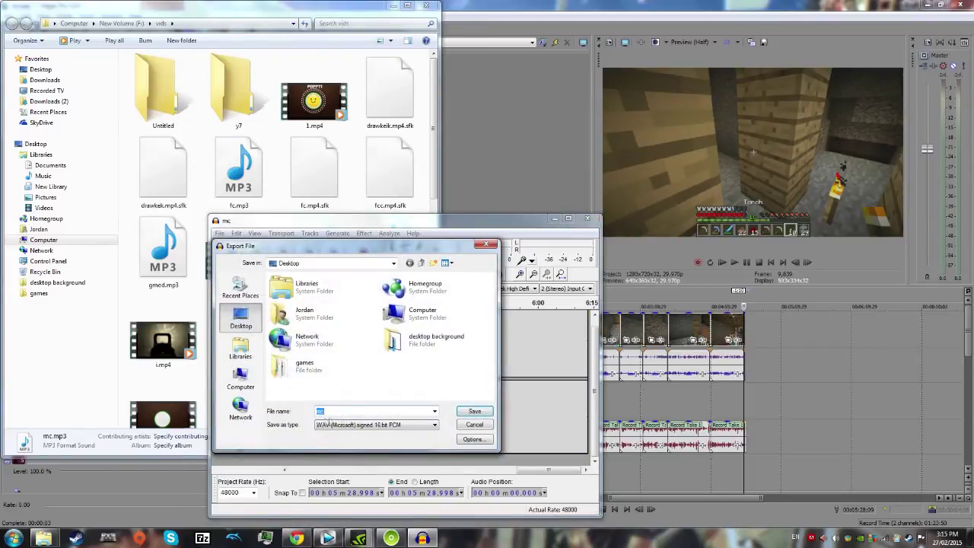
{"action": "left_click", "coordinate": [428, 427]}
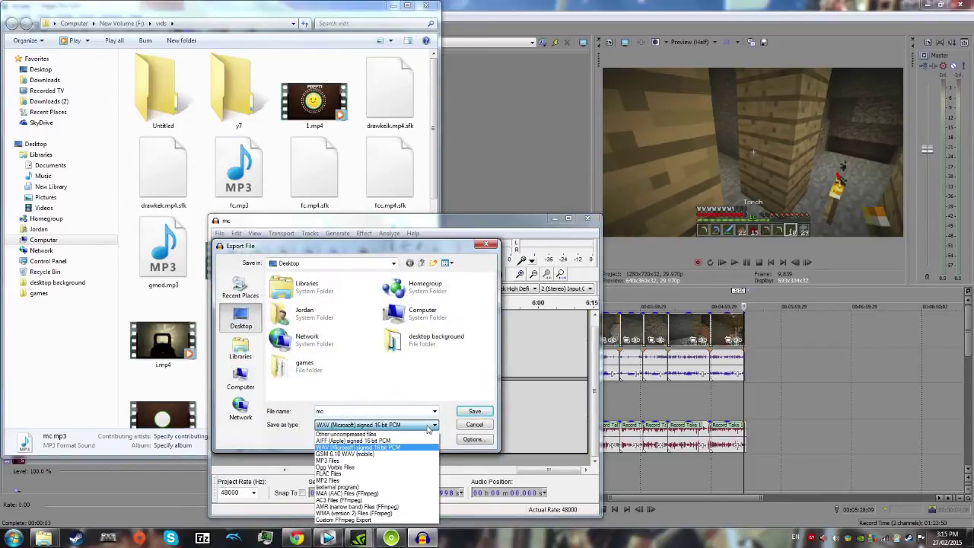
{"action": "left_click", "coordinate": [379, 447]}
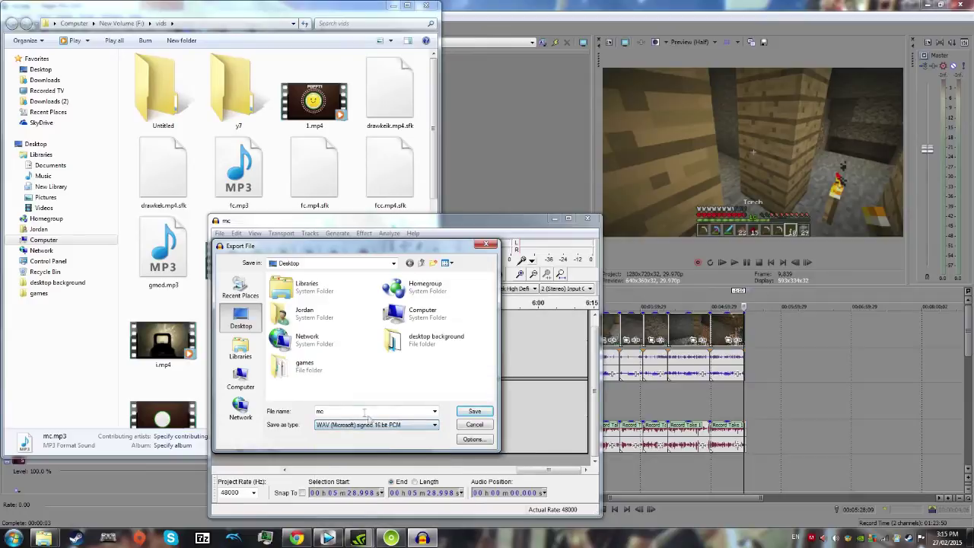
{"action": "left_click", "coordinate": [477, 413]}
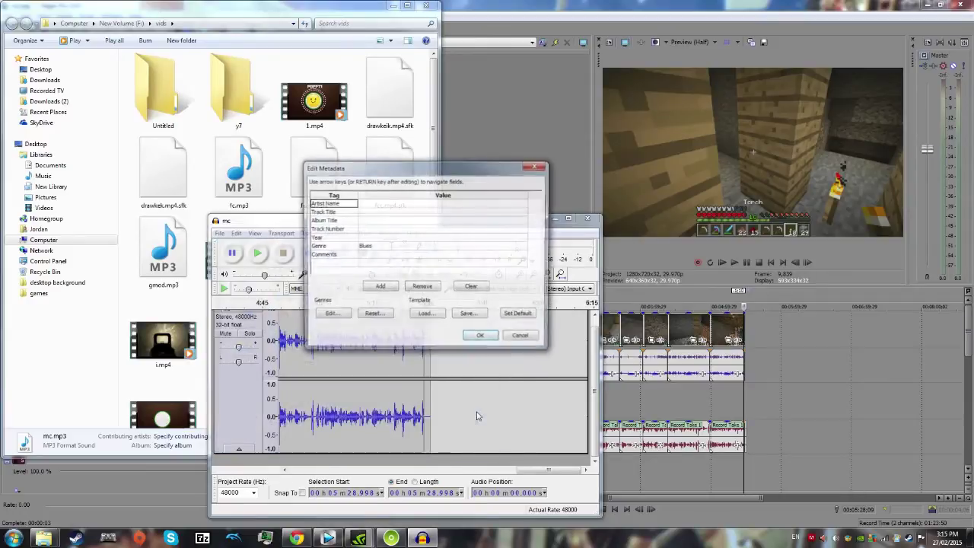
{"action": "left_click", "coordinate": [479, 338]}
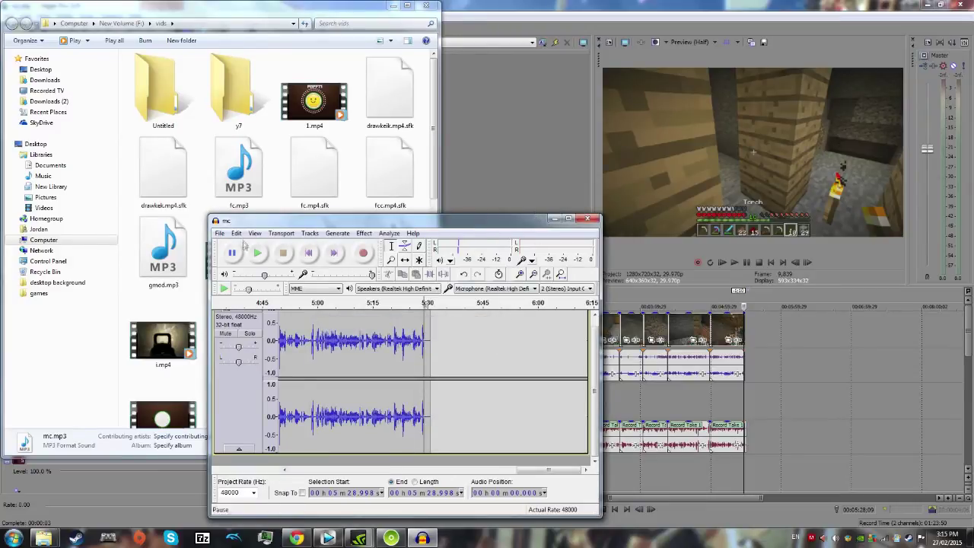
{"action": "left_click", "coordinate": [501, 134]}
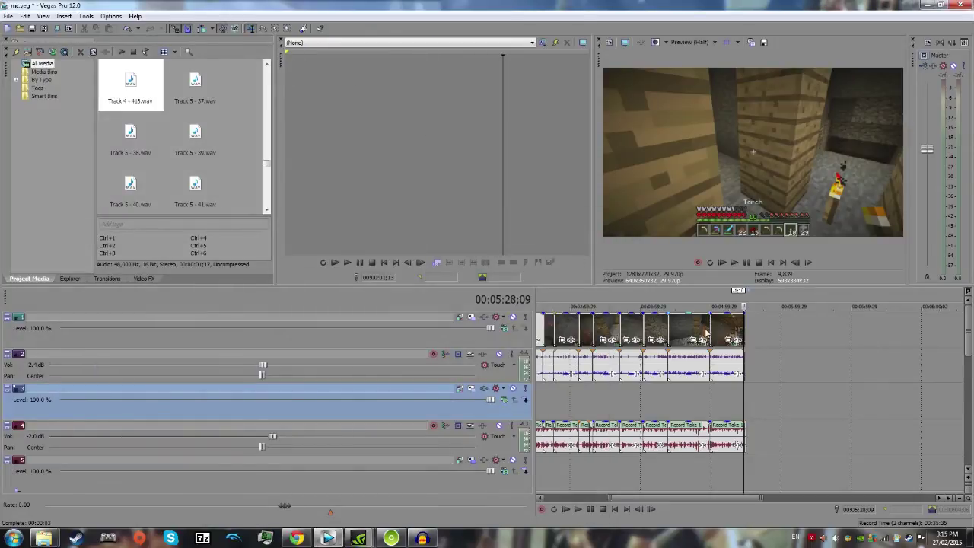
Import mc.wav from the Desktop into the Vegas Project Media.
{"action": "left_click", "coordinate": [8, 16]}
{"action": "mouse_move", "coordinate": [79, 115]}
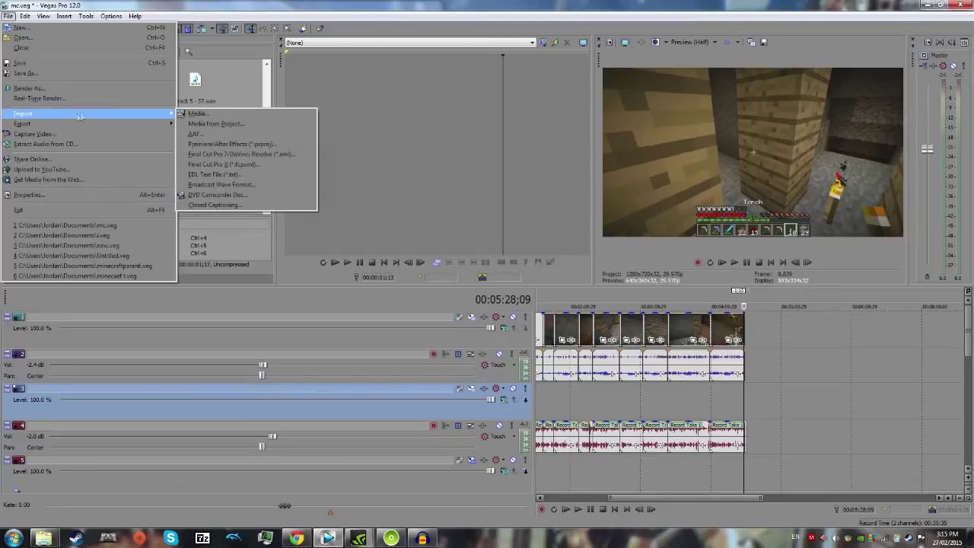
{"action": "left_click", "coordinate": [191, 114]}
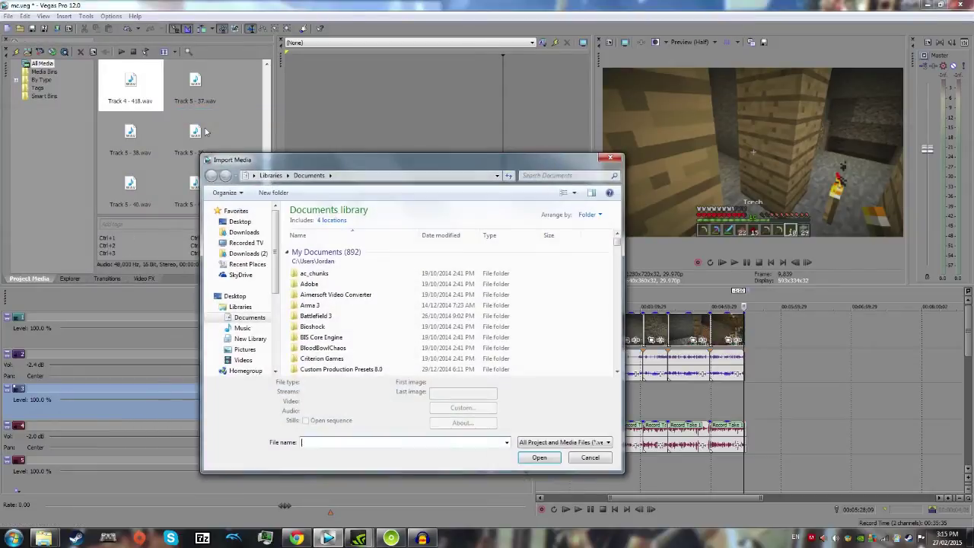
{"action": "left_click", "coordinate": [240, 221]}
{"action": "left_click", "coordinate": [456, 307]}
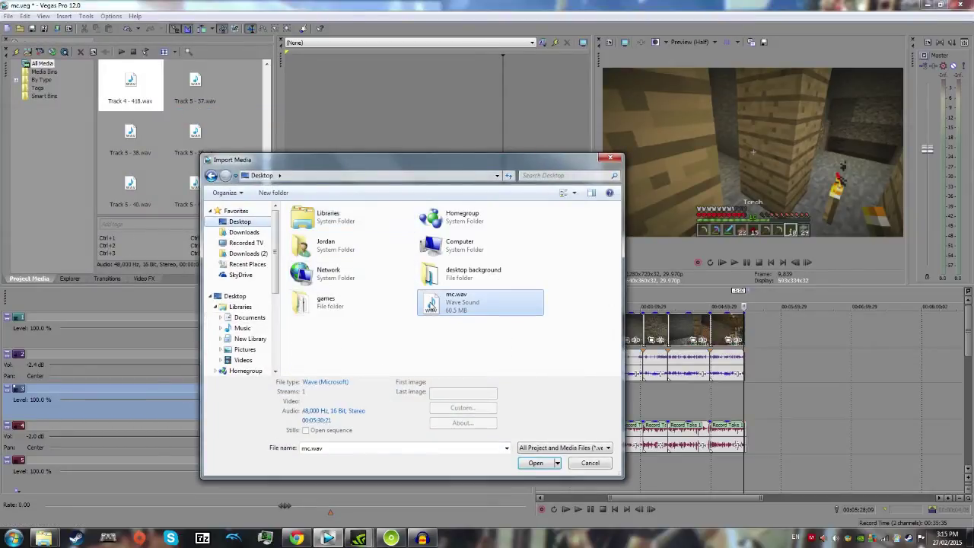
{"action": "left_click", "coordinate": [535, 462]}
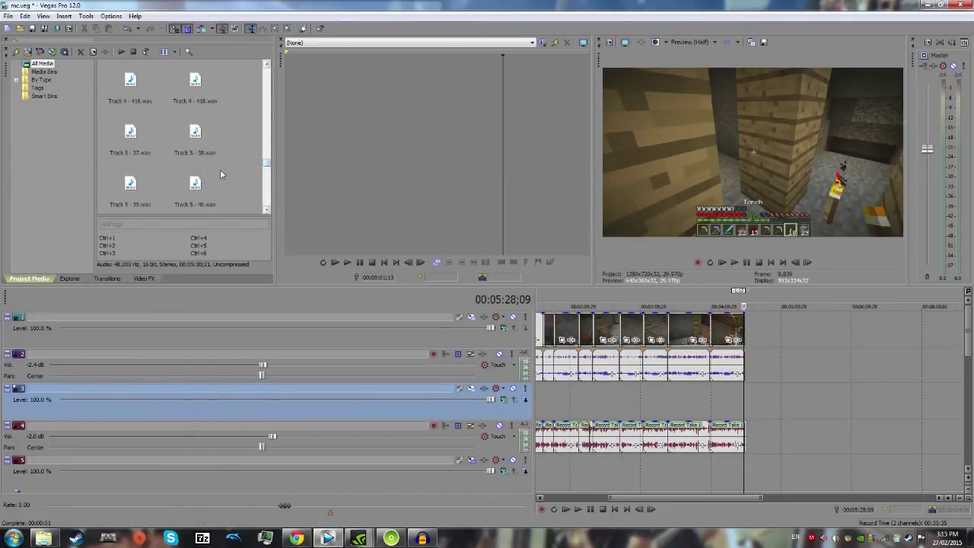
Drag mc.wav onto a new audio track and play it from about 32 seconds.
{"action": "scroll", "coordinate": [221, 175], "scroll_direction": "up", "scroll_amount": 5}
{"action": "left_click", "coordinate": [128, 142]}
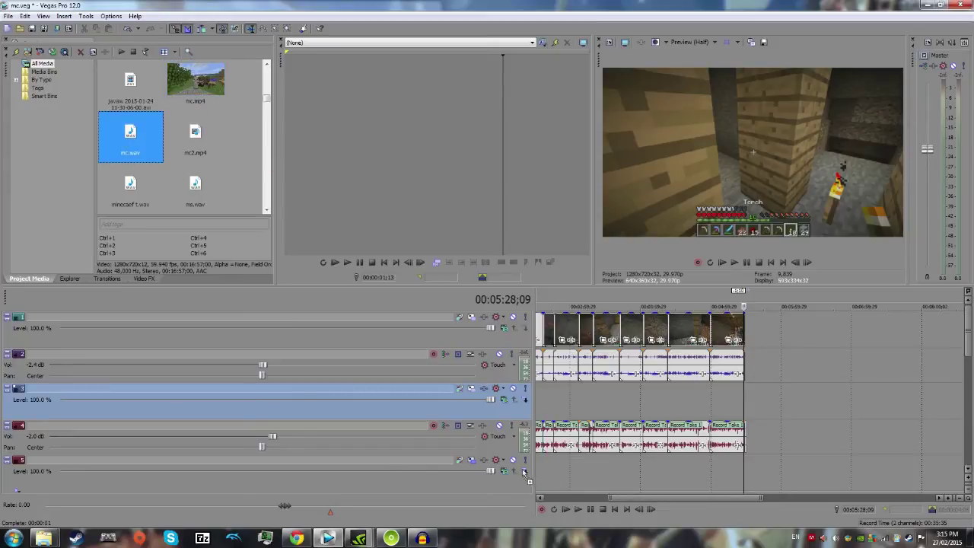
{"action": "left_click_drag", "start_coordinate": [533, 474], "coordinate": [565, 478]}
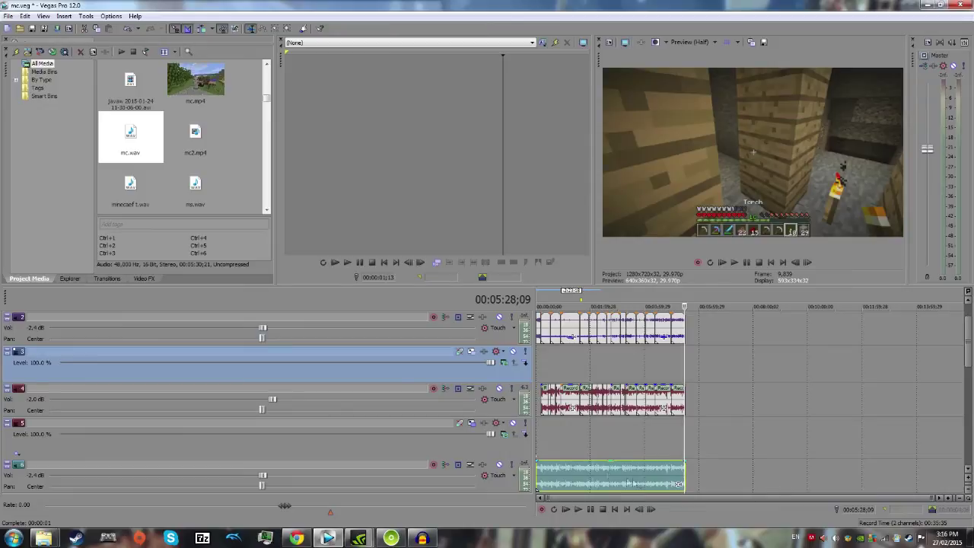
{"action": "left_click", "coordinate": [581, 477]}
{"action": "scroll", "coordinate": [639, 479], "scroll_direction": "up", "scroll_amount": 5}
{"action": "scroll", "coordinate": [640, 479], "scroll_direction": "down", "scroll_amount": 5}
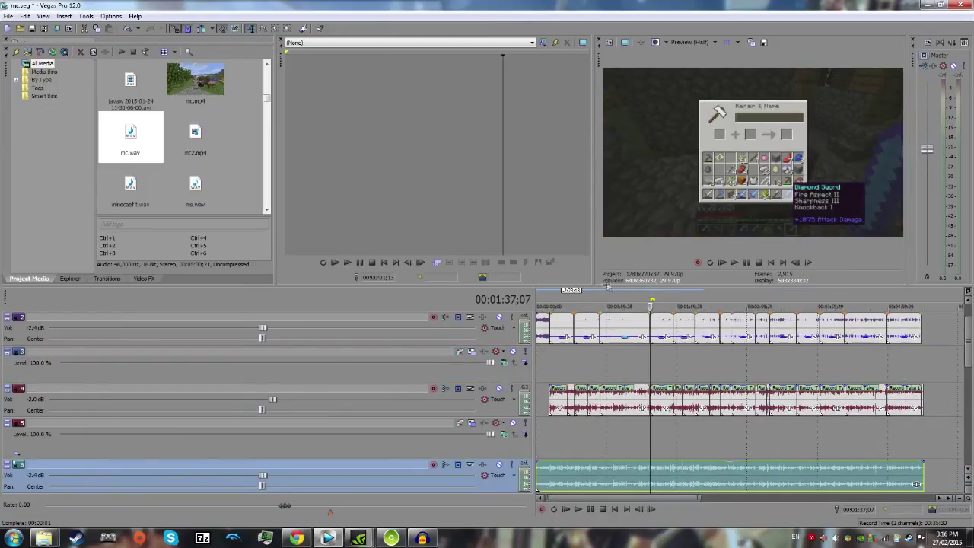
{"action": "left_click", "coordinate": [575, 442]}
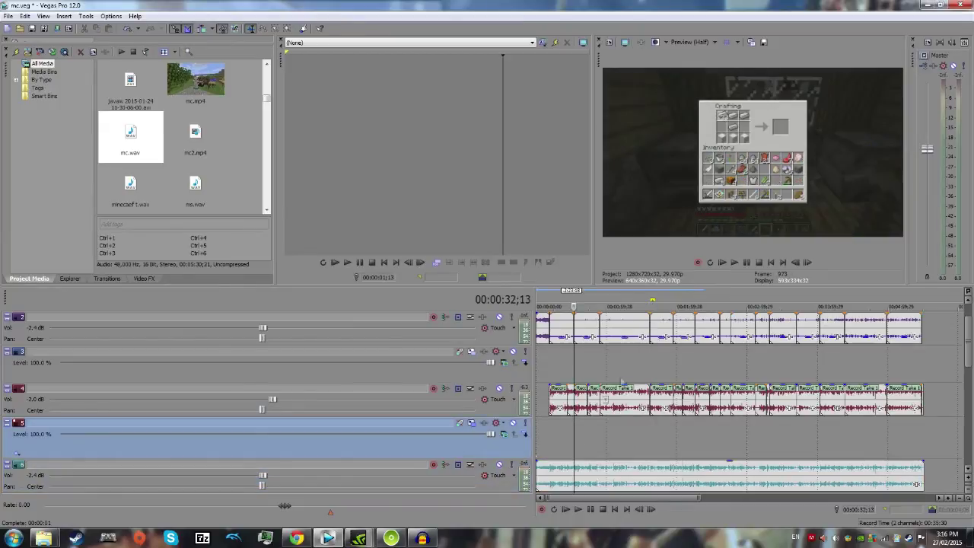
{"action": "left_click", "coordinate": [747, 262]}
{"action": "left_click", "coordinate": [746, 264]}
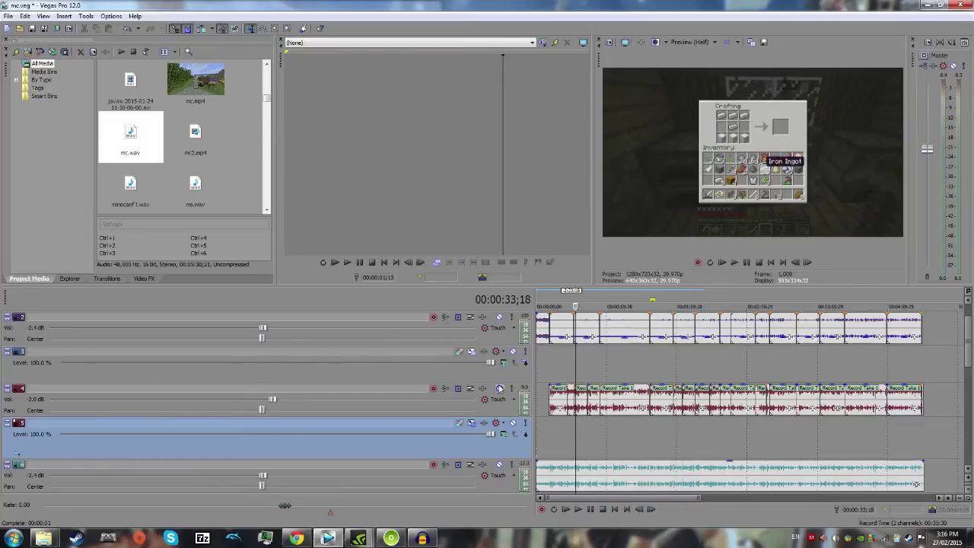
Mute the original noisy audio tracks 4 and 2.
{"action": "left_click", "coordinate": [499, 388]}
{"action": "left_click", "coordinate": [499, 316]}
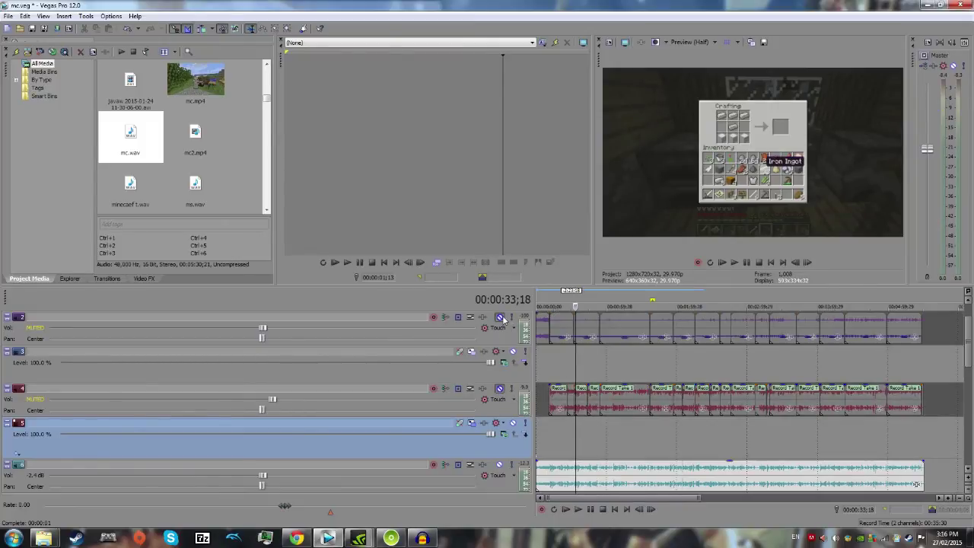
{"action": "scroll", "coordinate": [968, 358], "scroll_direction": "up", "scroll_amount": 1}
{"action": "scroll", "coordinate": [967, 357], "scroll_direction": "down", "scroll_amount": 1}
Play the timeline, then replay from 52;11 to 53;23 to confirm only clean audio plays.
{"action": "left_click", "coordinate": [734, 262]}
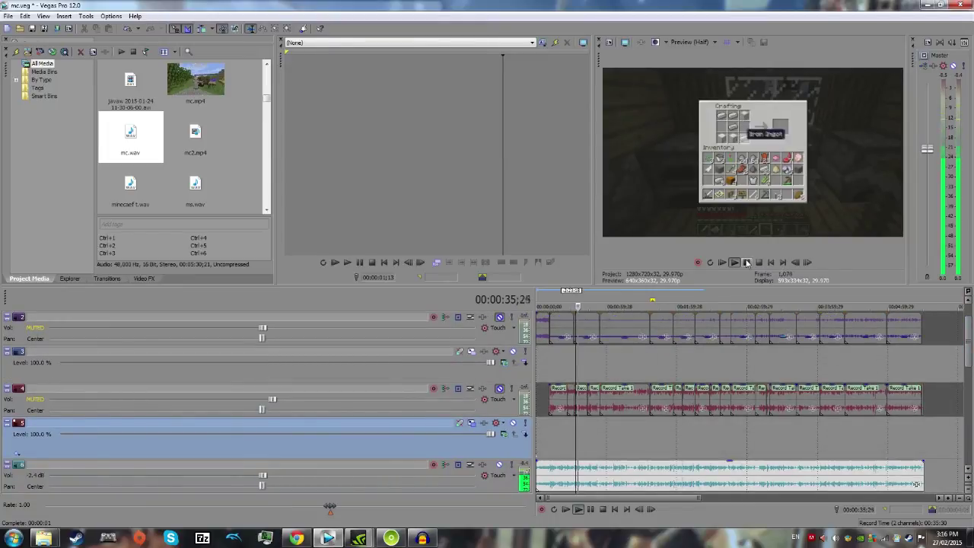
{"action": "left_click", "coordinate": [746, 262]}
{"action": "scroll", "coordinate": [709, 440], "scroll_direction": "up", "scroll_amount": 3}
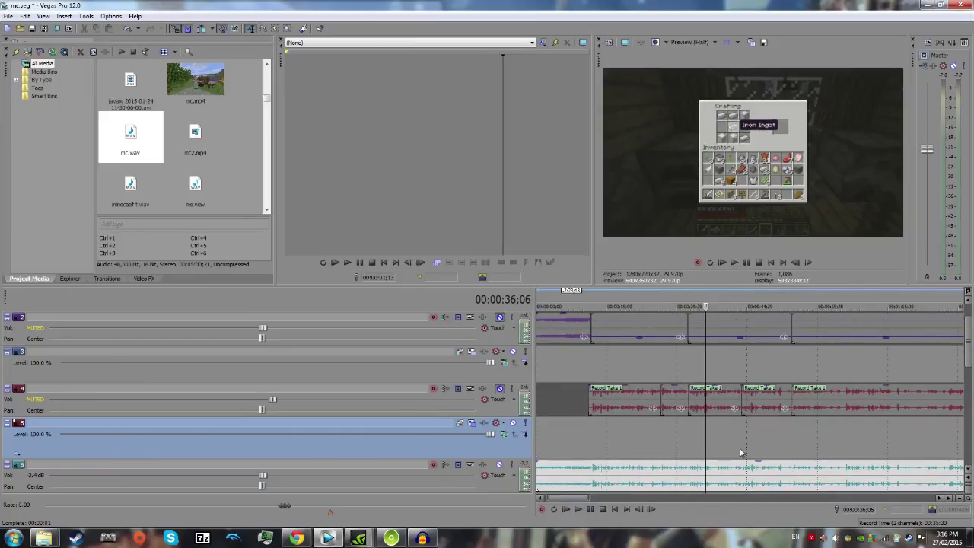
{"action": "left_click", "coordinate": [791, 454]}
{"action": "scroll", "coordinate": [807, 460], "scroll_direction": "up", "scroll_amount": 2}
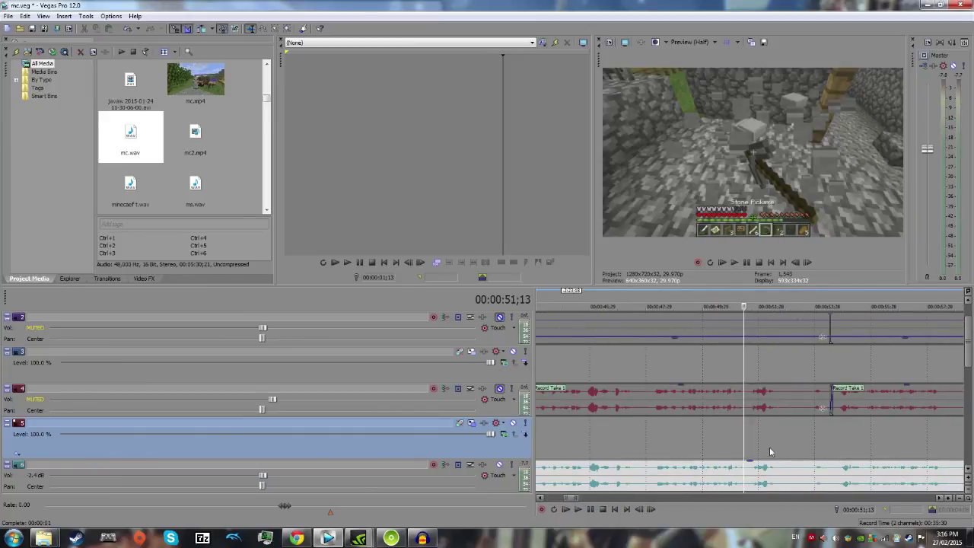
{"action": "left_click", "coordinate": [769, 449]}
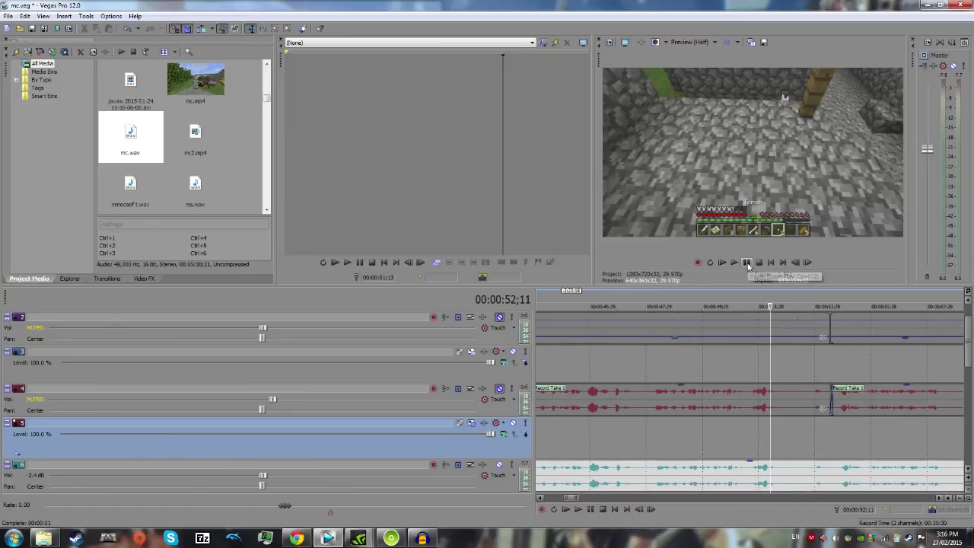
{"action": "left_click", "coordinate": [747, 264]}
{"action": "left_click", "coordinate": [747, 263]}
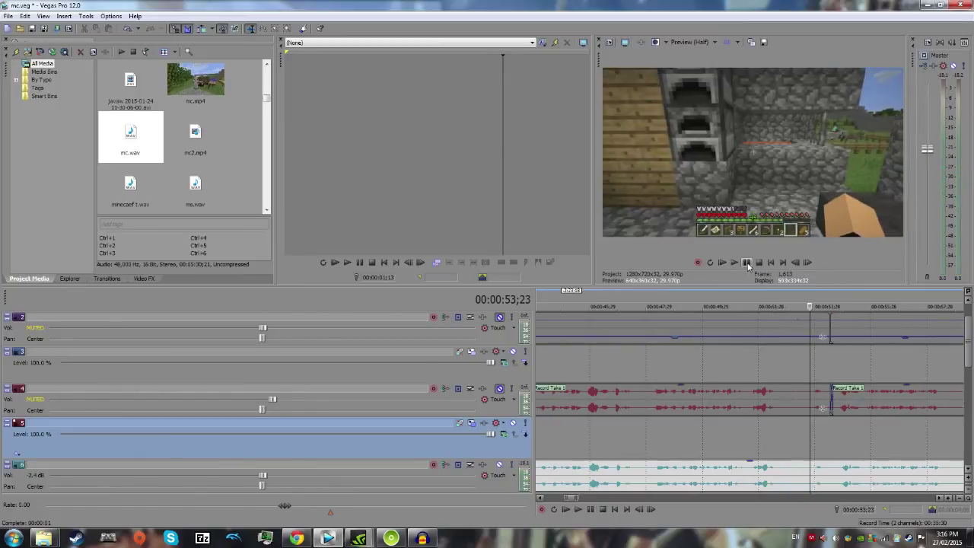
{"action": "scroll", "coordinate": [776, 354], "scroll_direction": "down", "scroll_amount": 10}
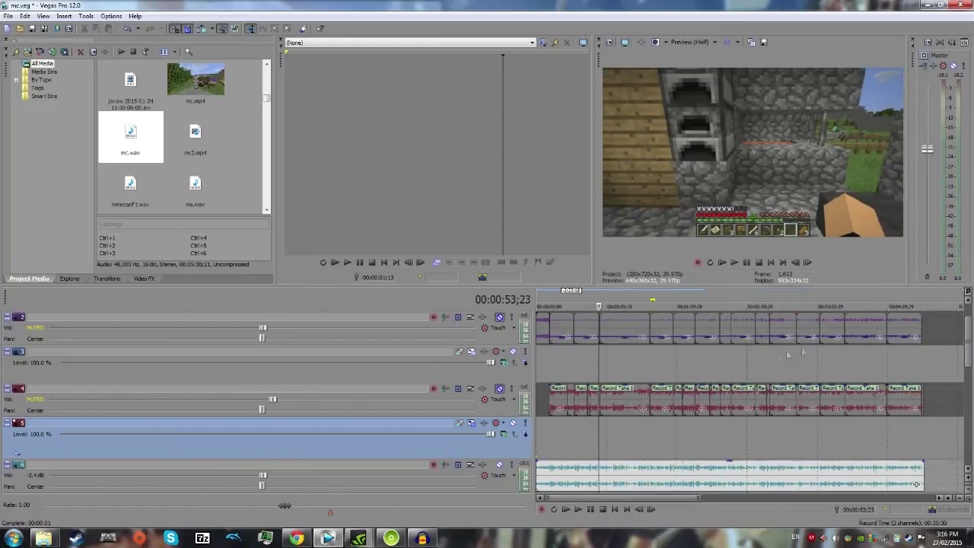
{"action": "left_click_drag", "start_coordinate": [969, 345], "coordinate": [969, 316]}
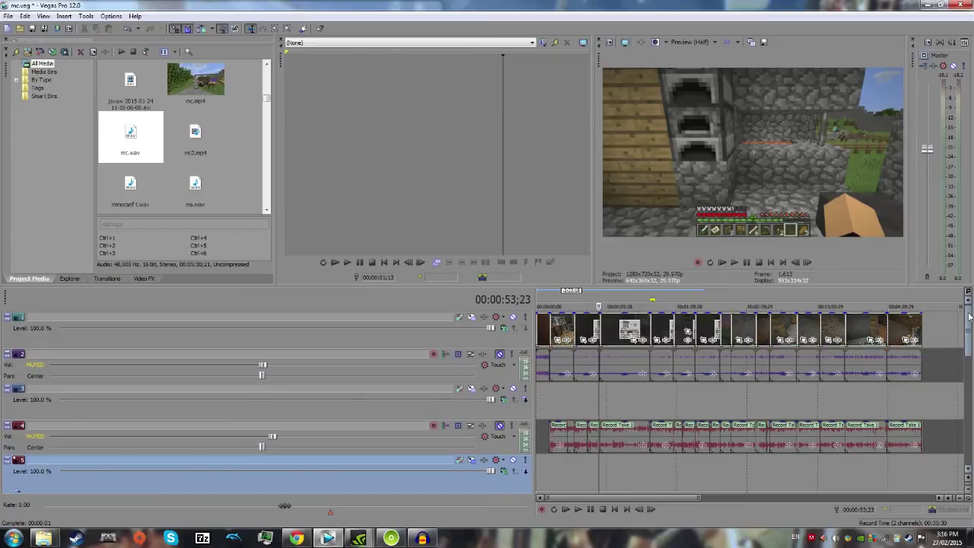